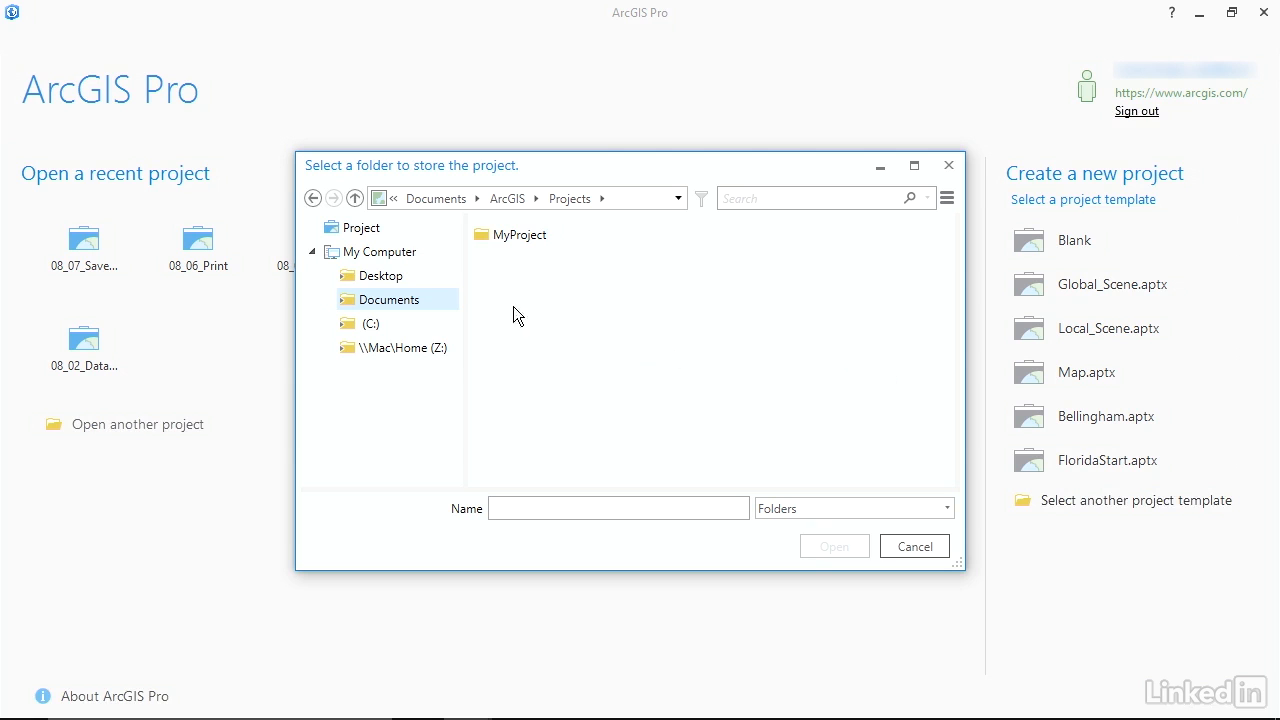
Choose Desktop > Exercise Files > Chapter_08 > 08_09_SolutionTemplate as the folder that stores the new project.
click(452, 277)
click(517, 246)
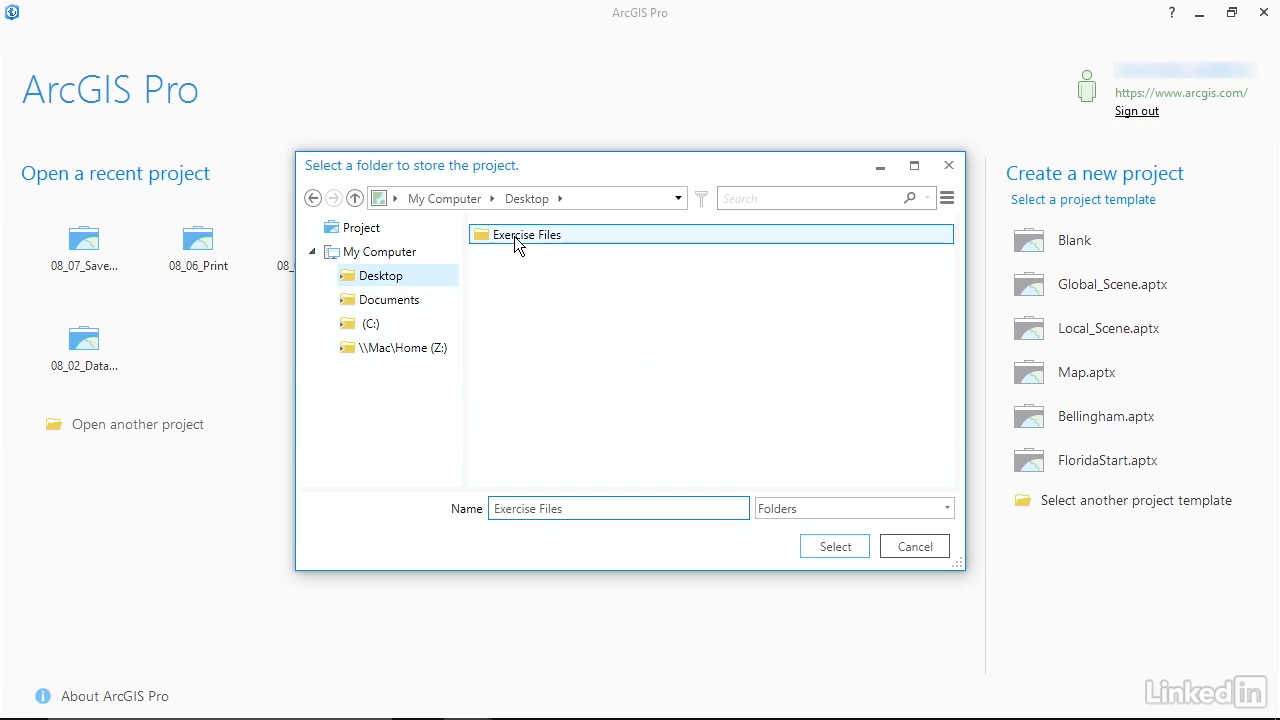
double_click(517, 240)
click(530, 375)
double_click(530, 375)
click(530, 375)
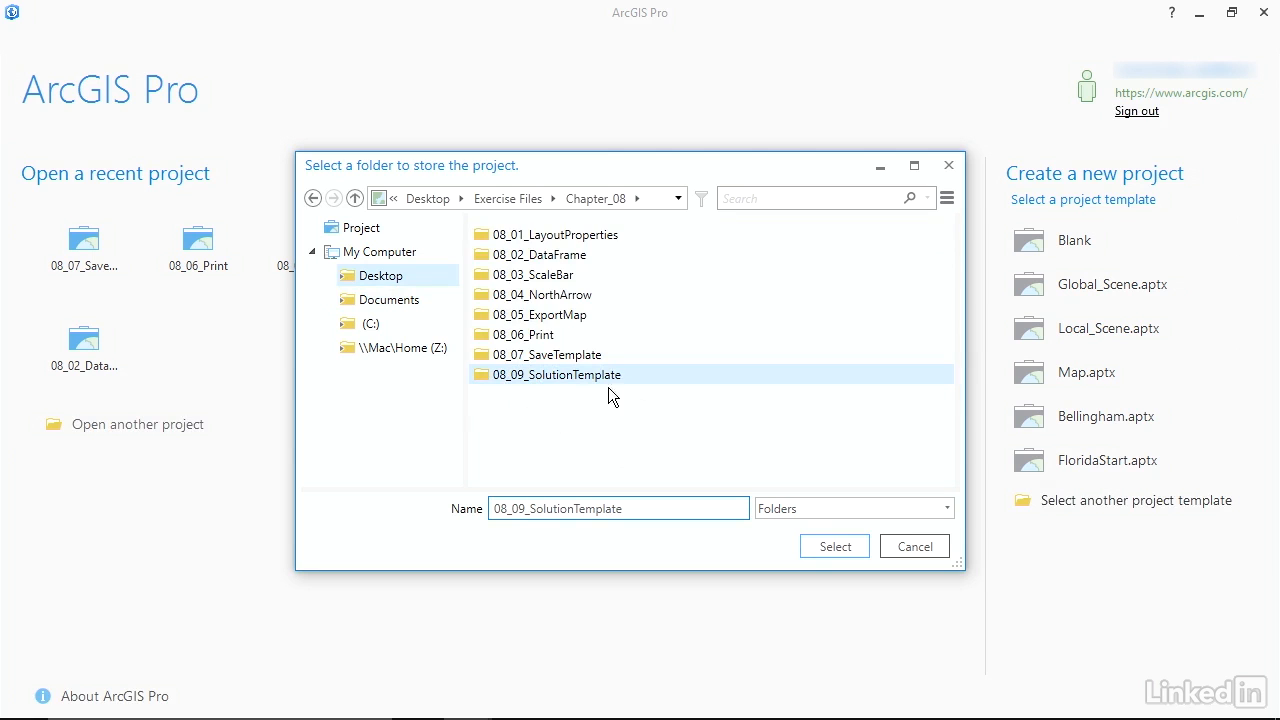
click(835, 546)
Name the new project MtBaker and create it.
double_click(498, 326)
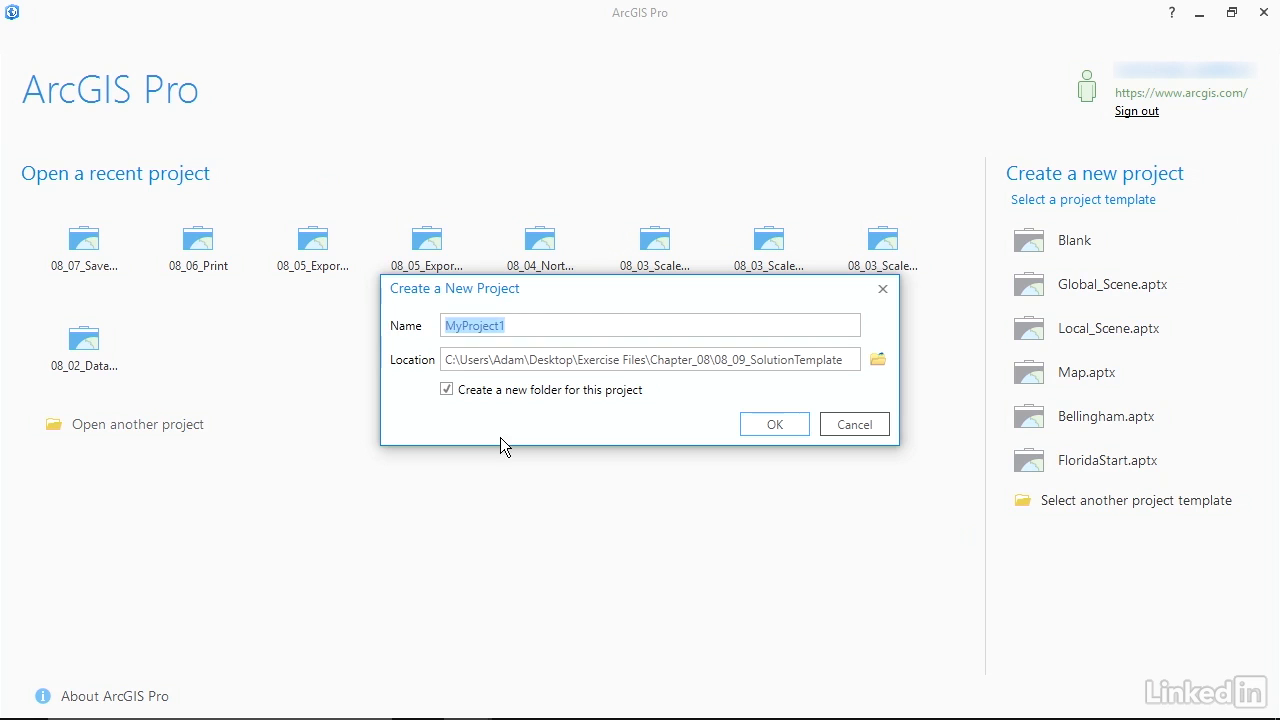
text(MySolution)
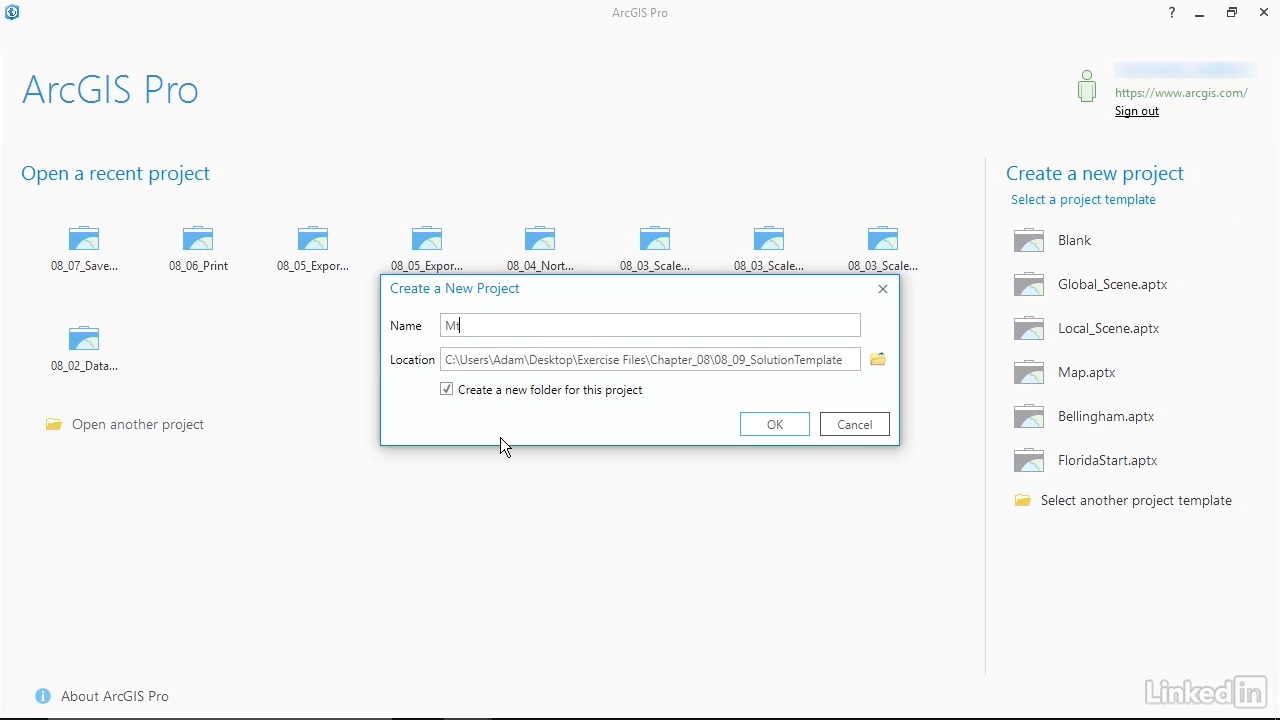
key(Return)
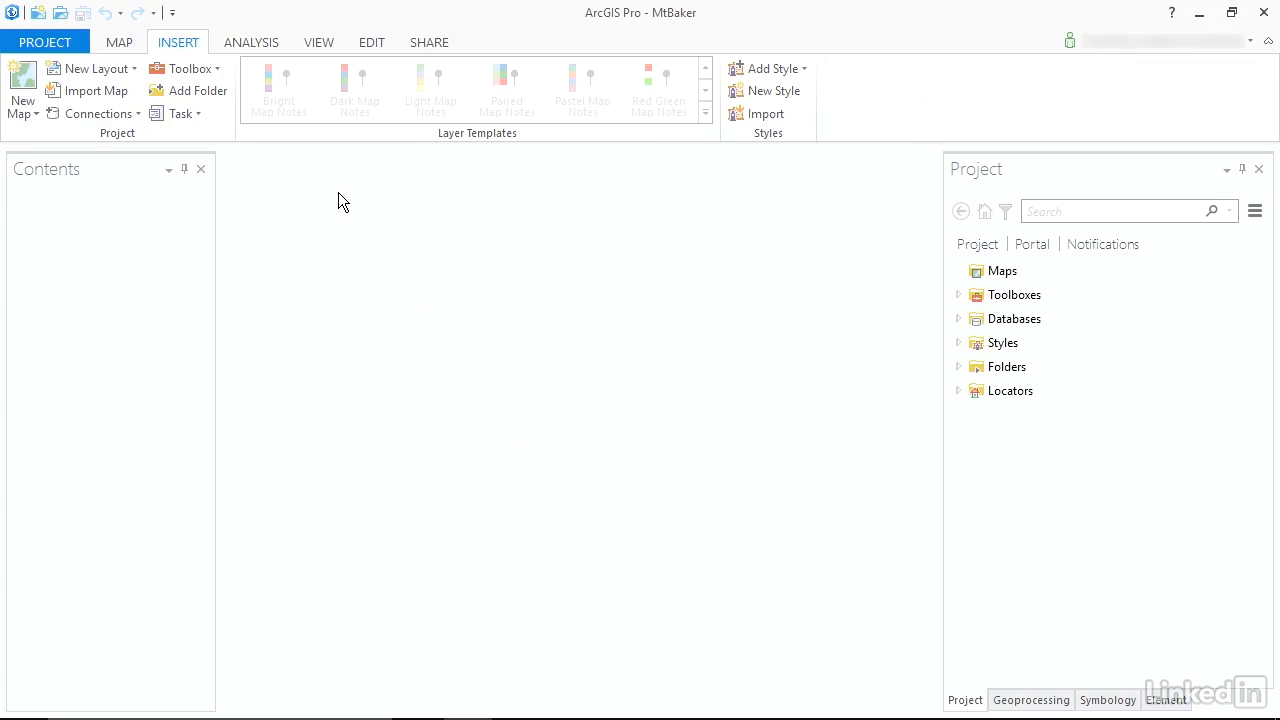
Insert a new 2D map into the project and frame it on Mount Baker in Washington.
click(20, 118)
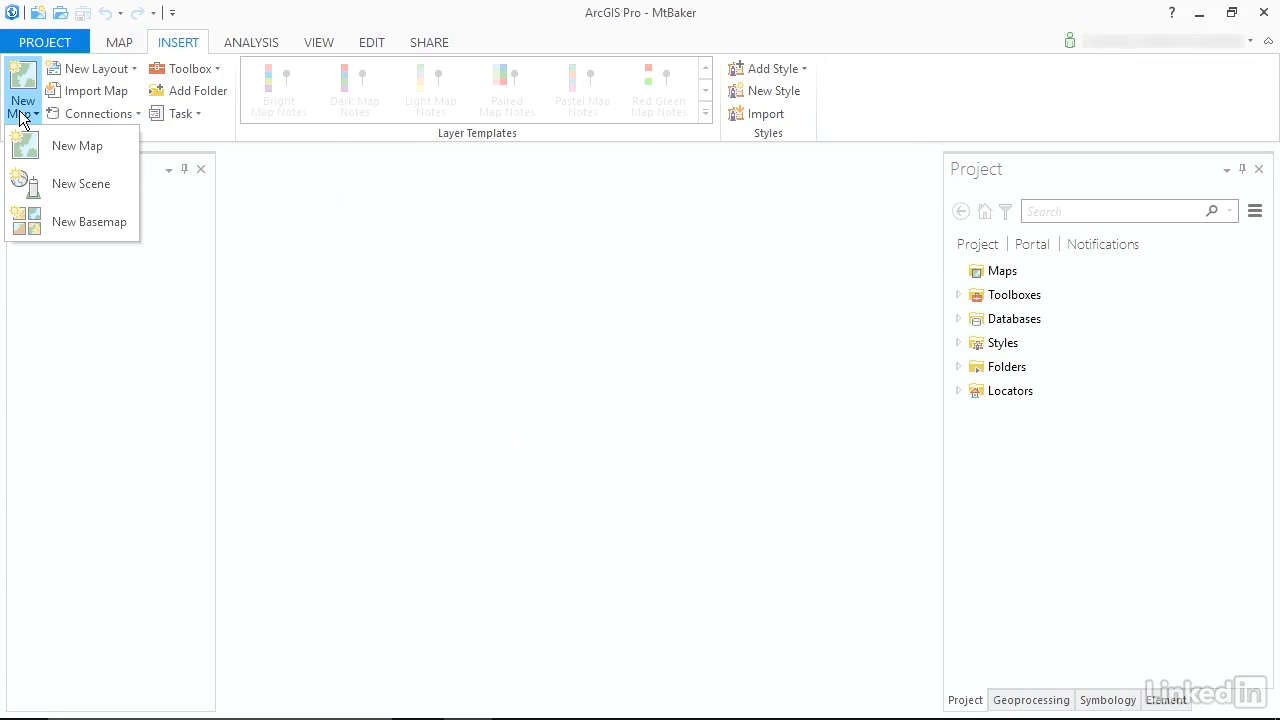
click(72, 148)
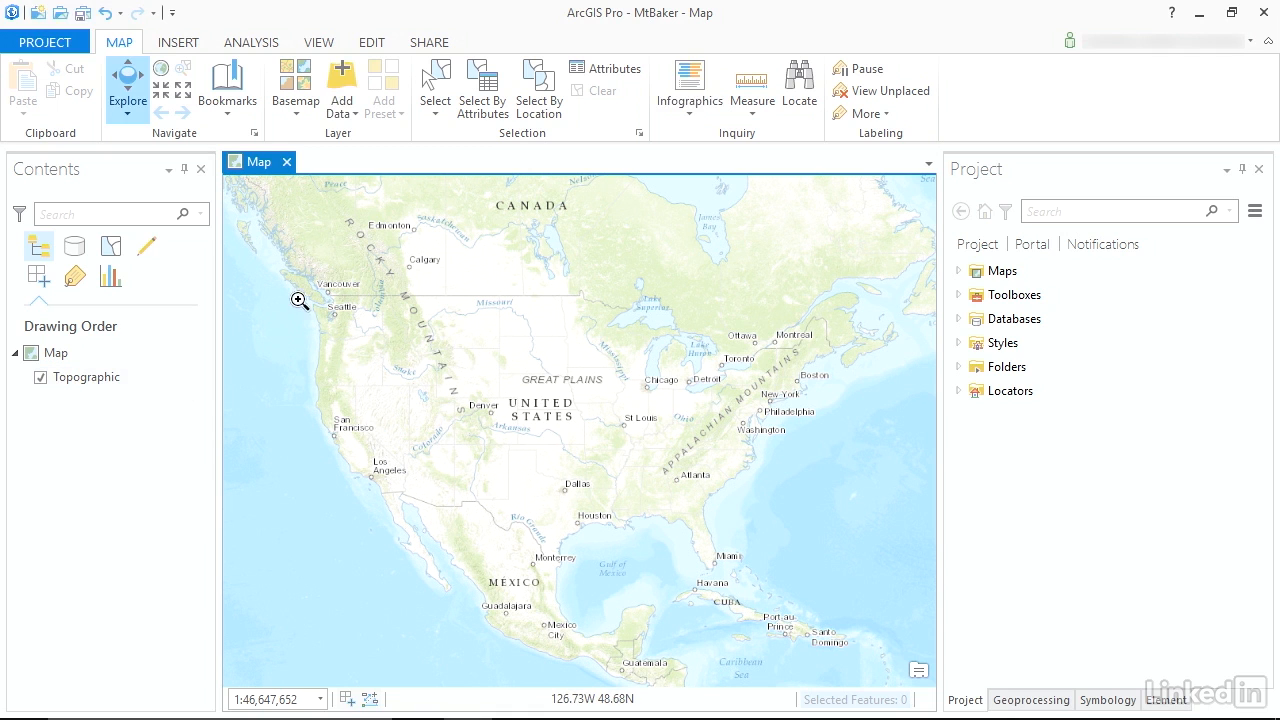
drag(300, 288, 397, 337)
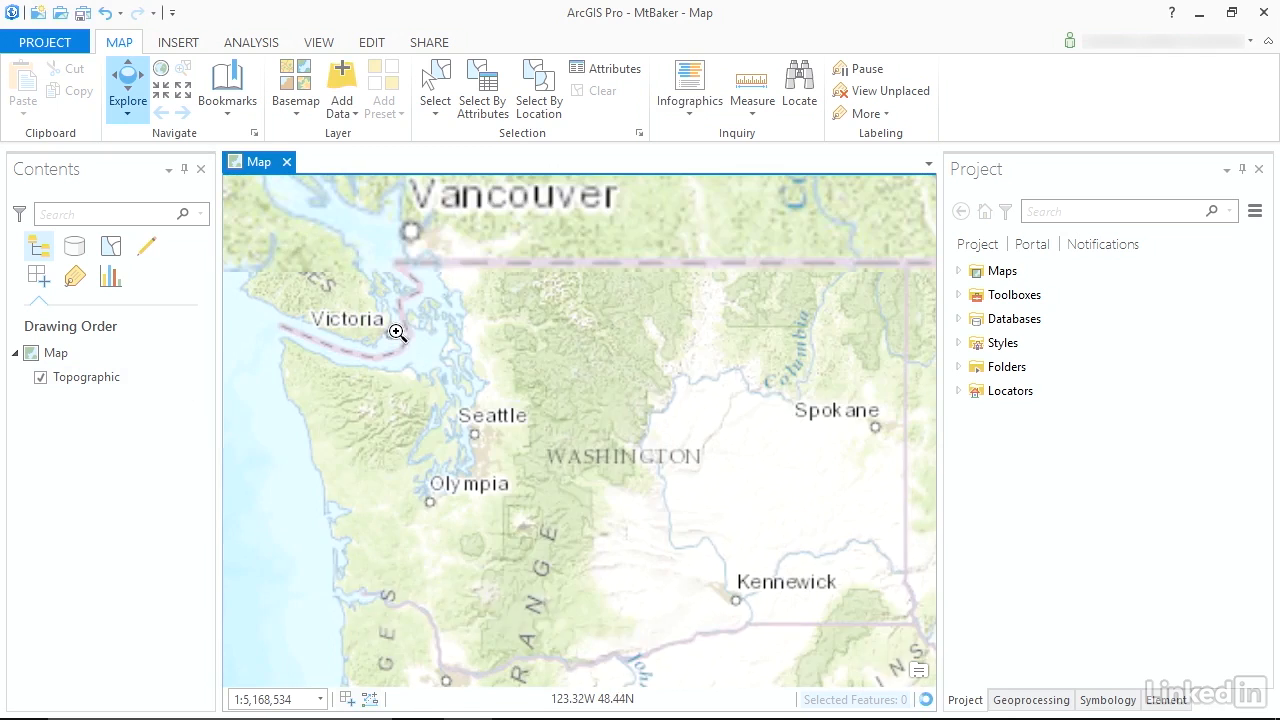
drag(410, 250, 607, 357)
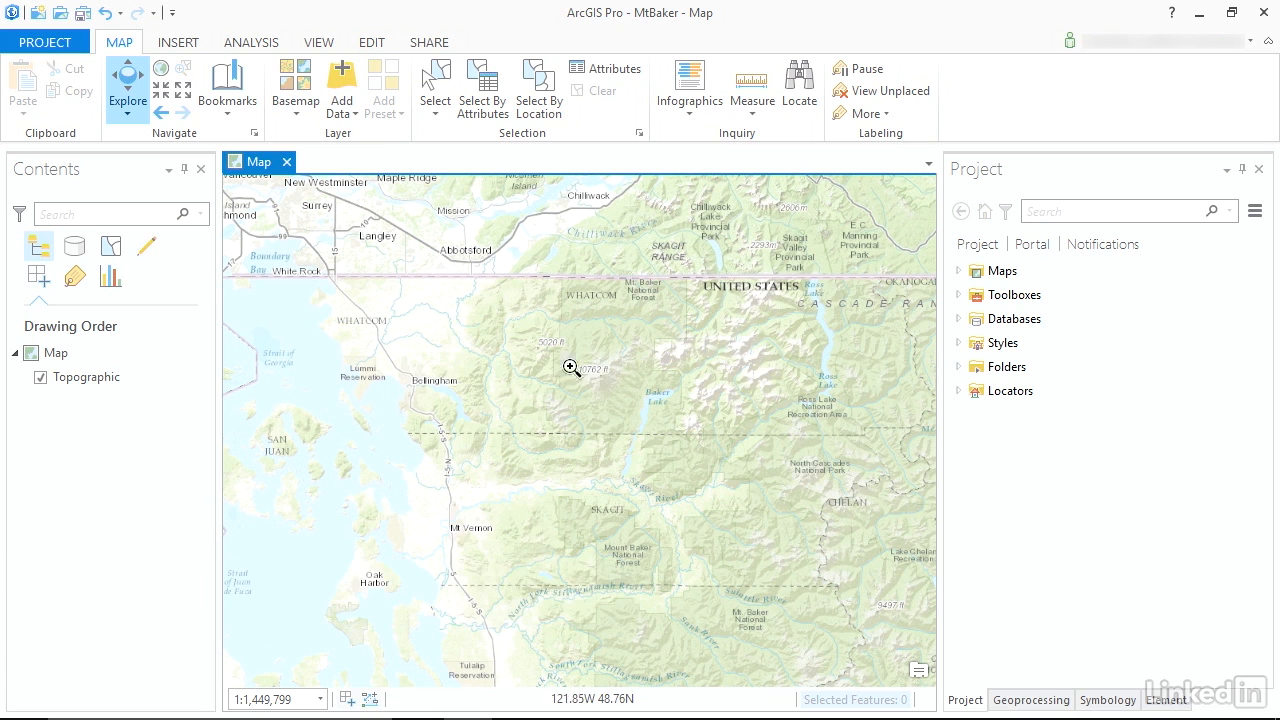
drag(471, 323, 658, 409)
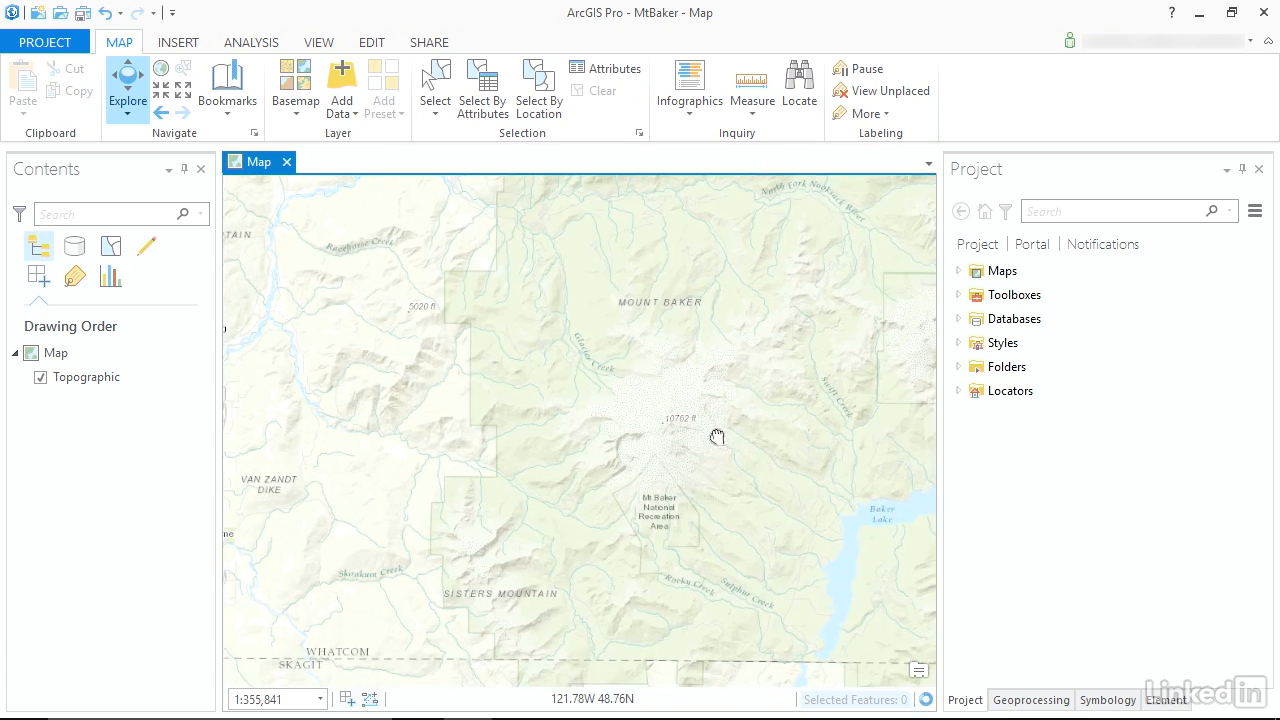
drag(717, 437, 737, 374)
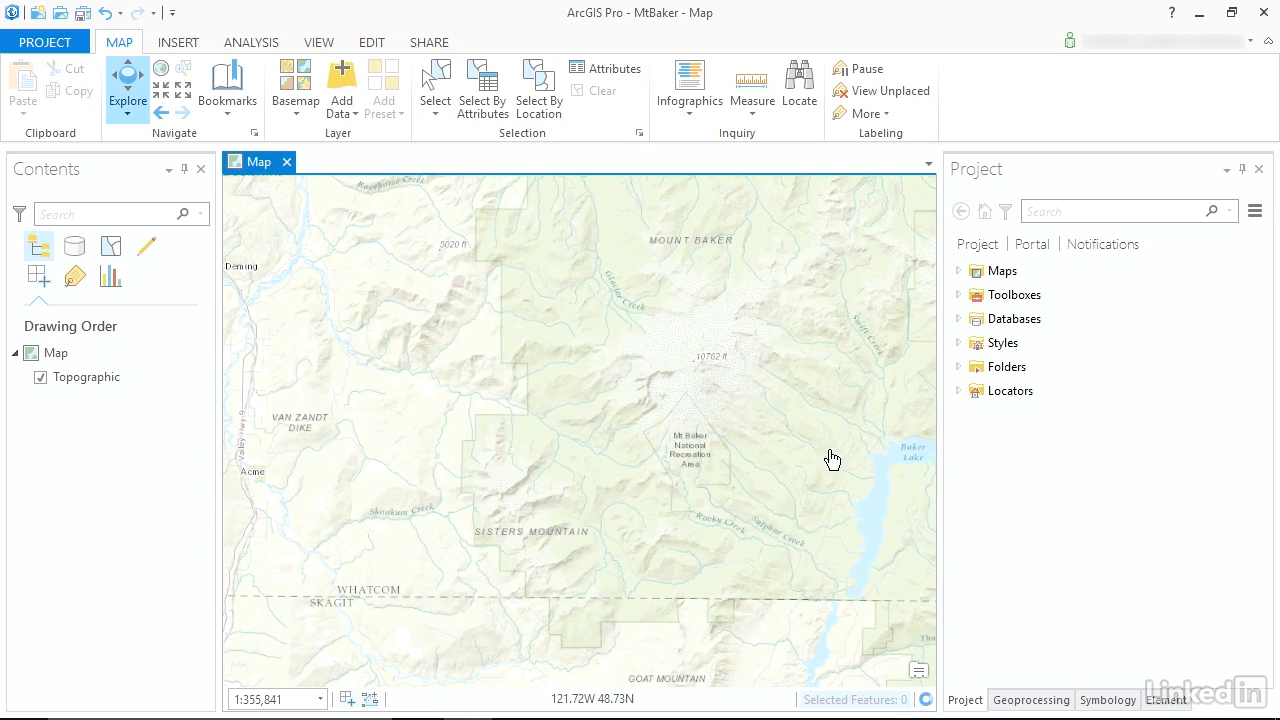
click(228, 100)
click(250, 189)
text(MtBaker)
key(Return)
Rename the project's new map as MtBaker2D.
click(955, 269)
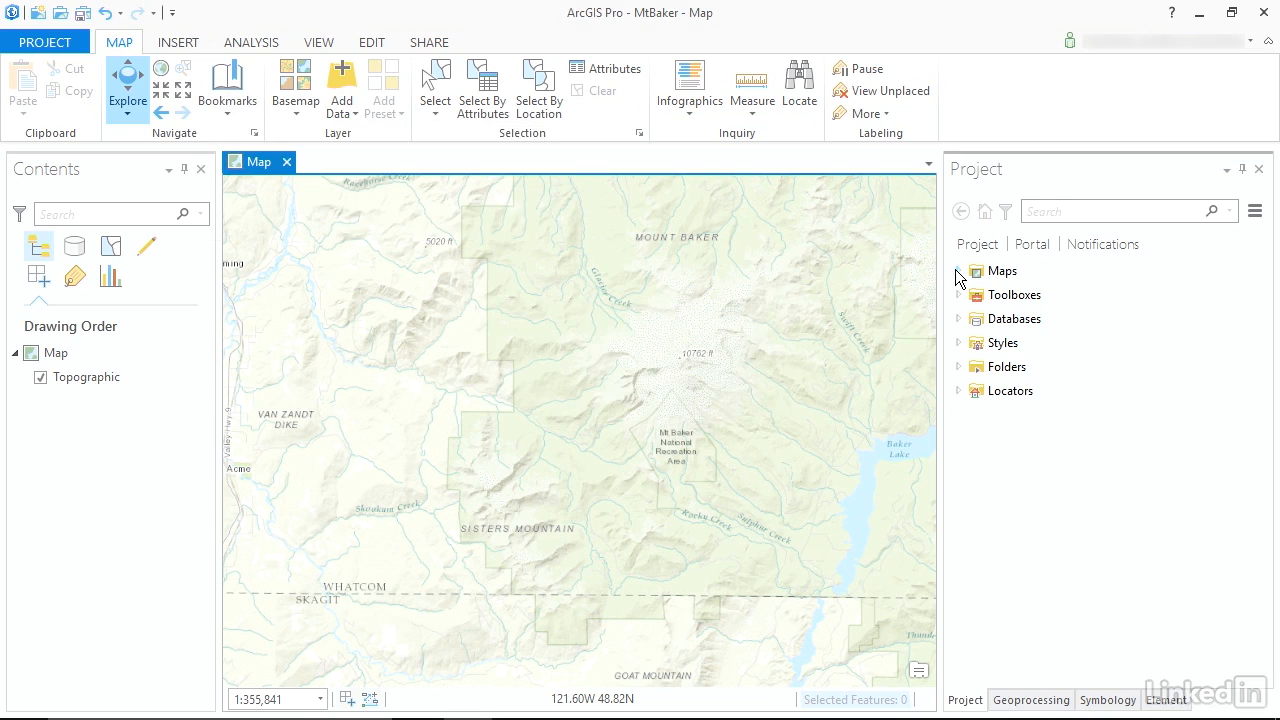
click(956, 270)
right_click(1017, 297)
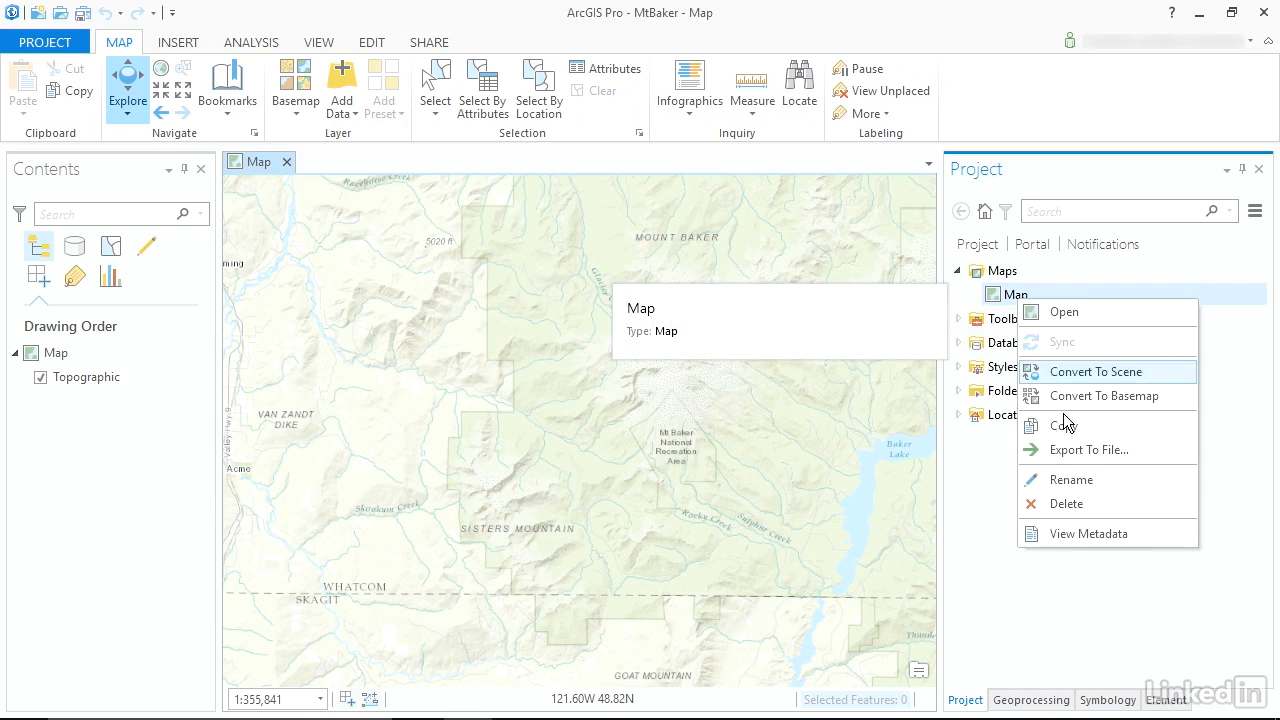
click(1080, 479)
text(MtBaker2D)
key(Return)
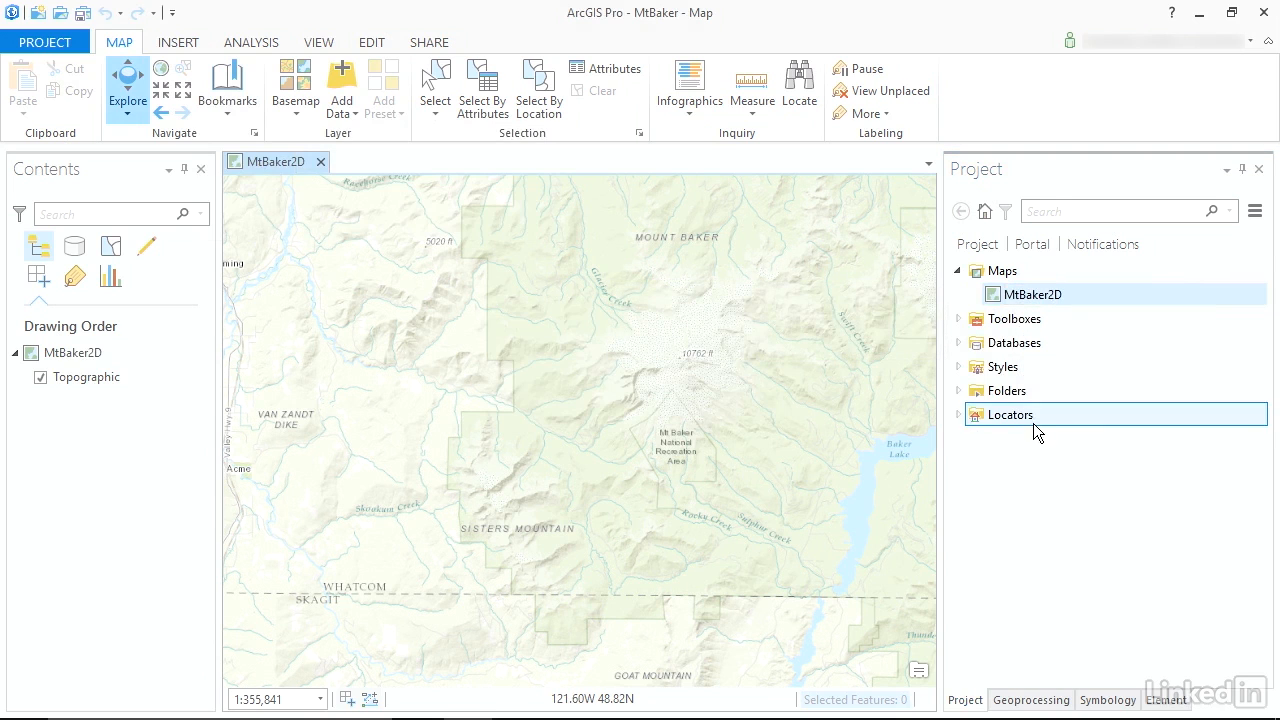
Insert a new scene into the project and switch it to a local 3D view.
click(178, 43)
click(22, 113)
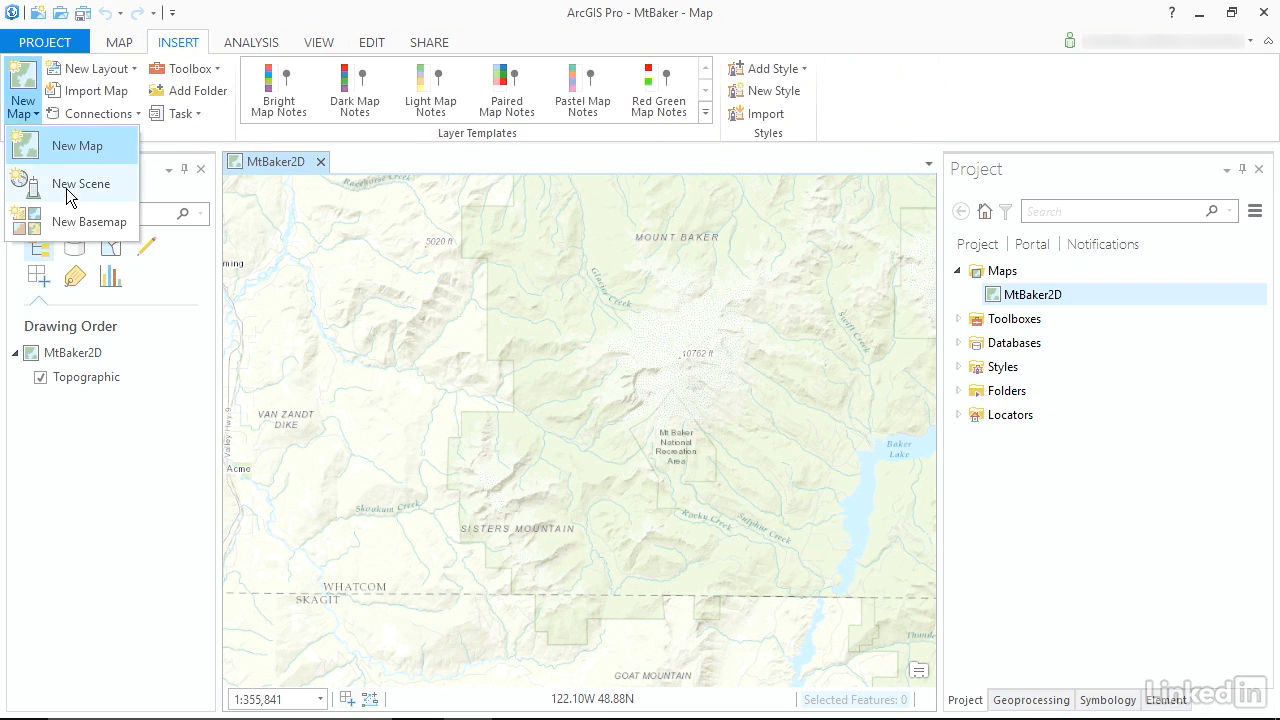
click(70, 190)
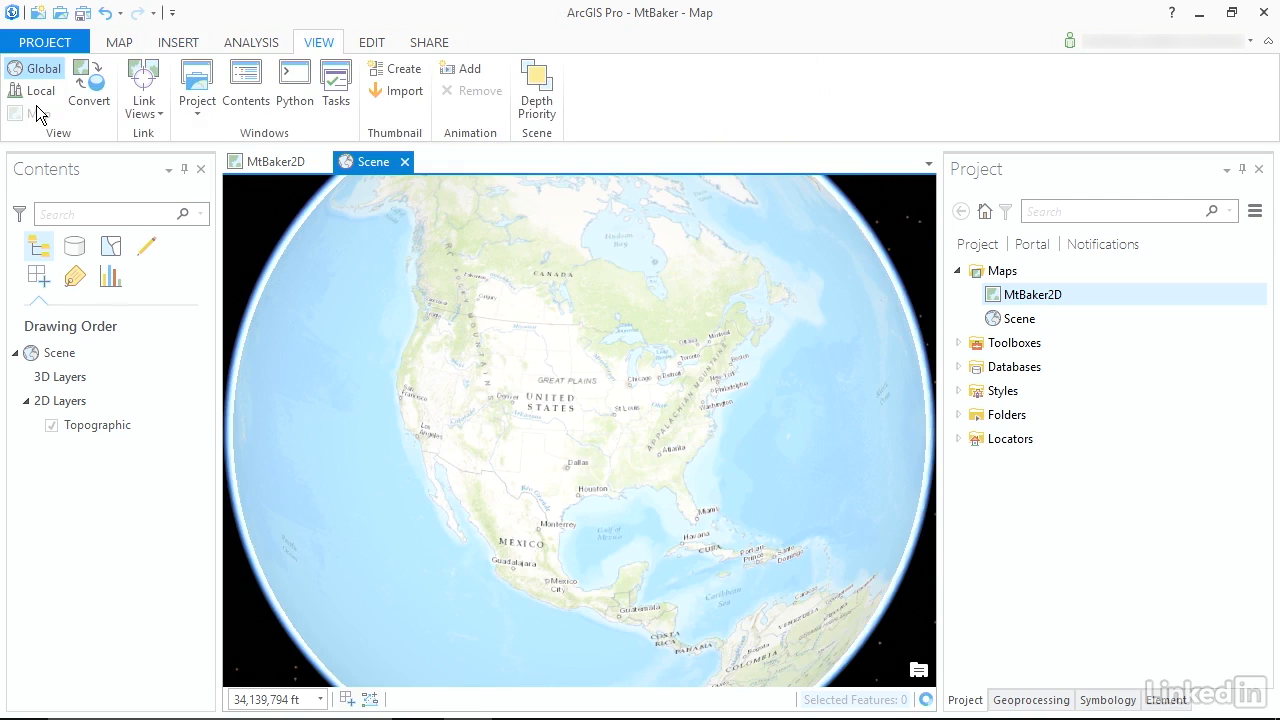
click(37, 91)
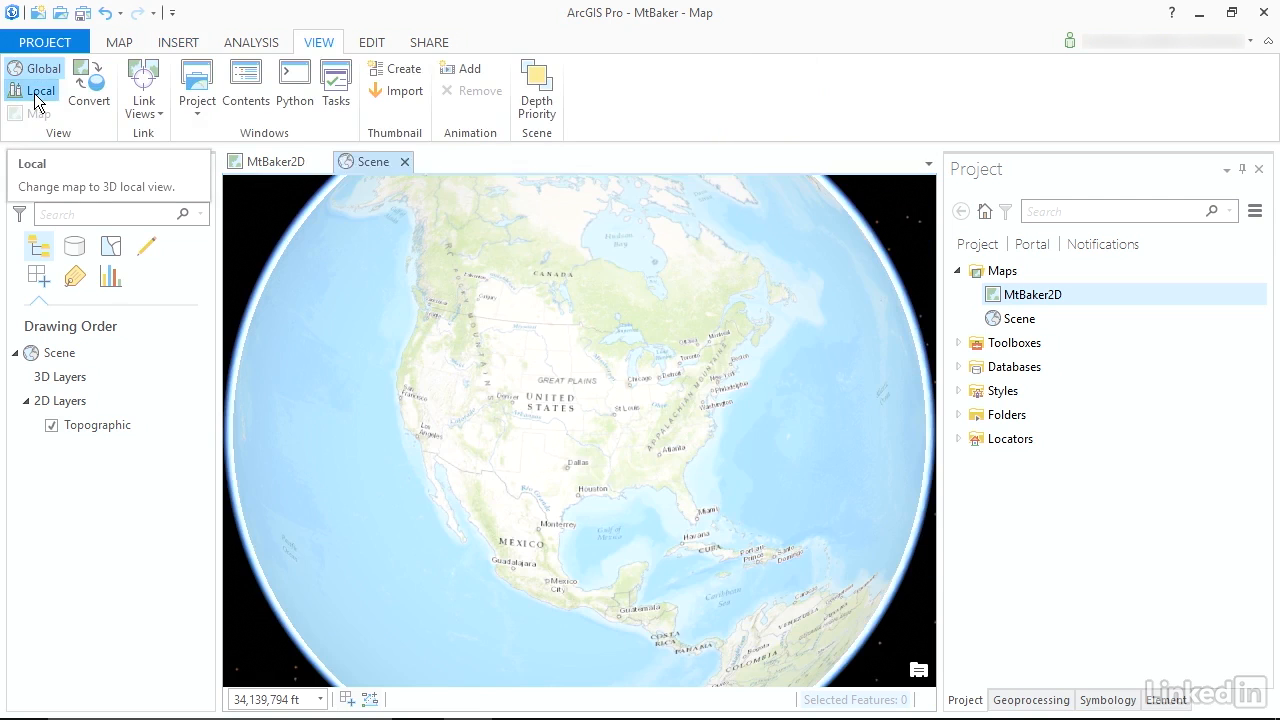
Frame Mount Baker in the local scene and change the scene's basemap to World Imagery.
drag(311, 323, 406, 363)
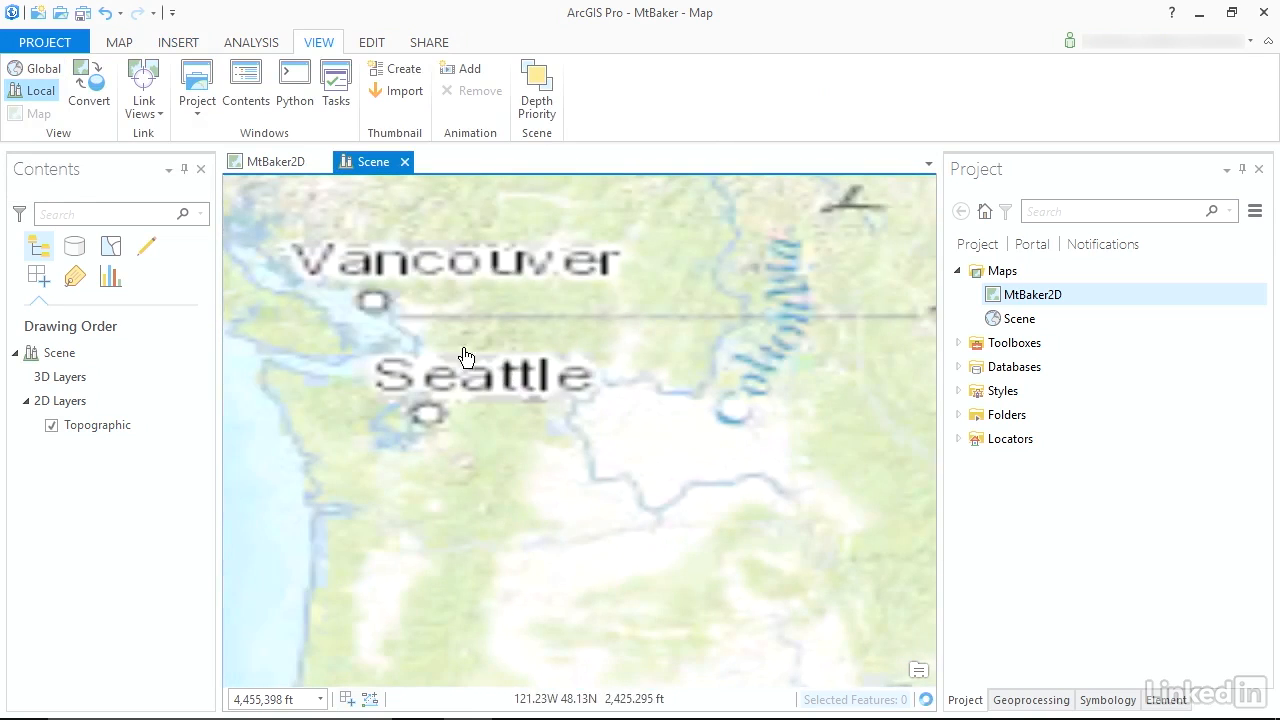
drag(400, 311, 553, 384)
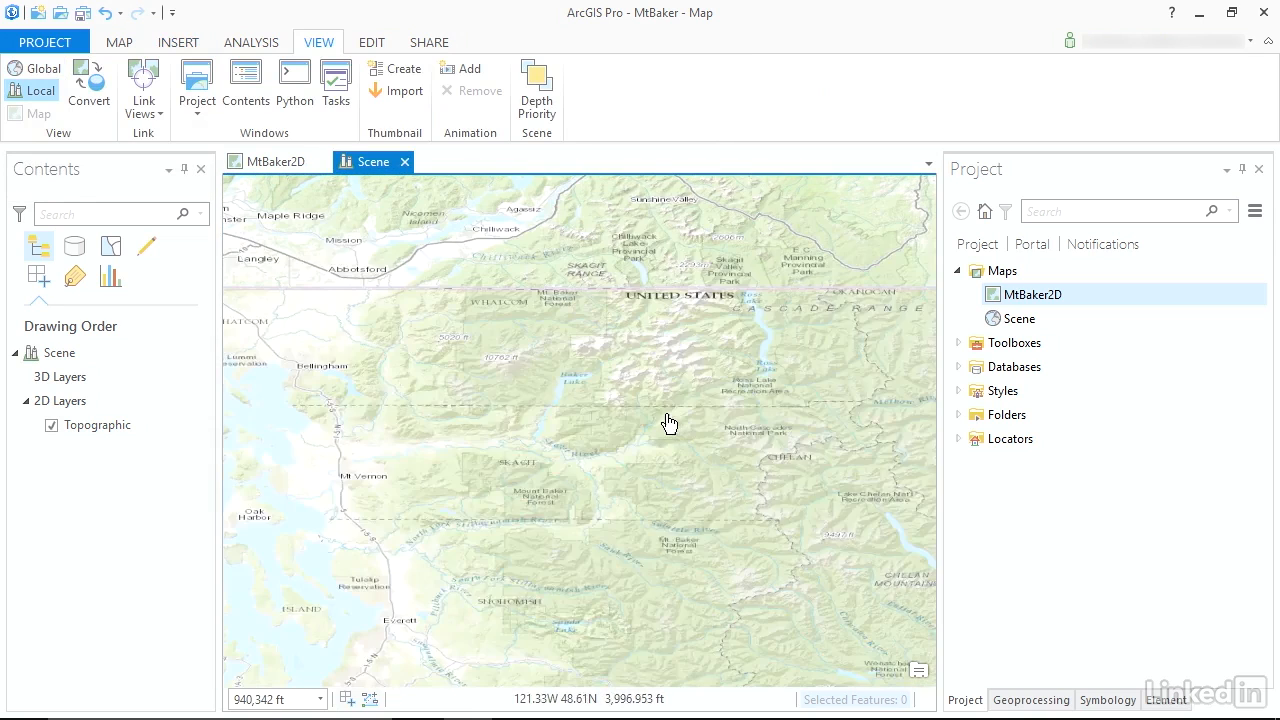
drag(437, 333, 566, 417)
click(89, 410)
click(95, 423)
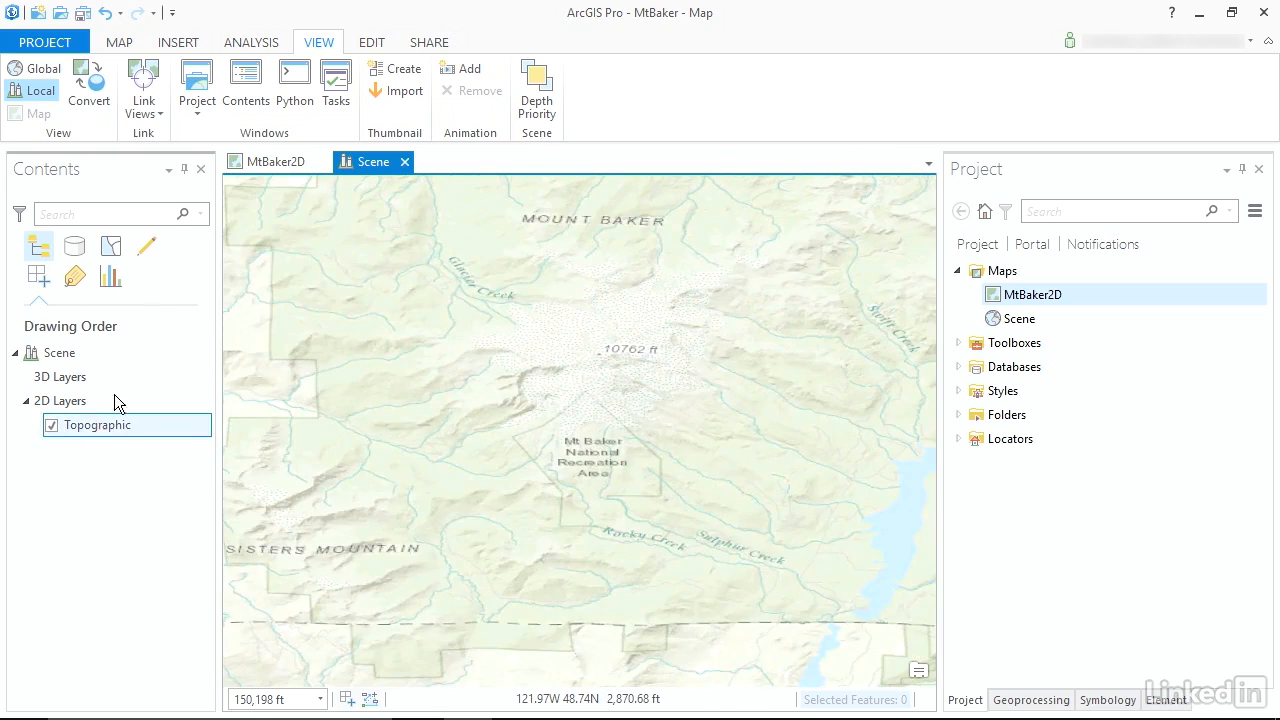
click(118, 44)
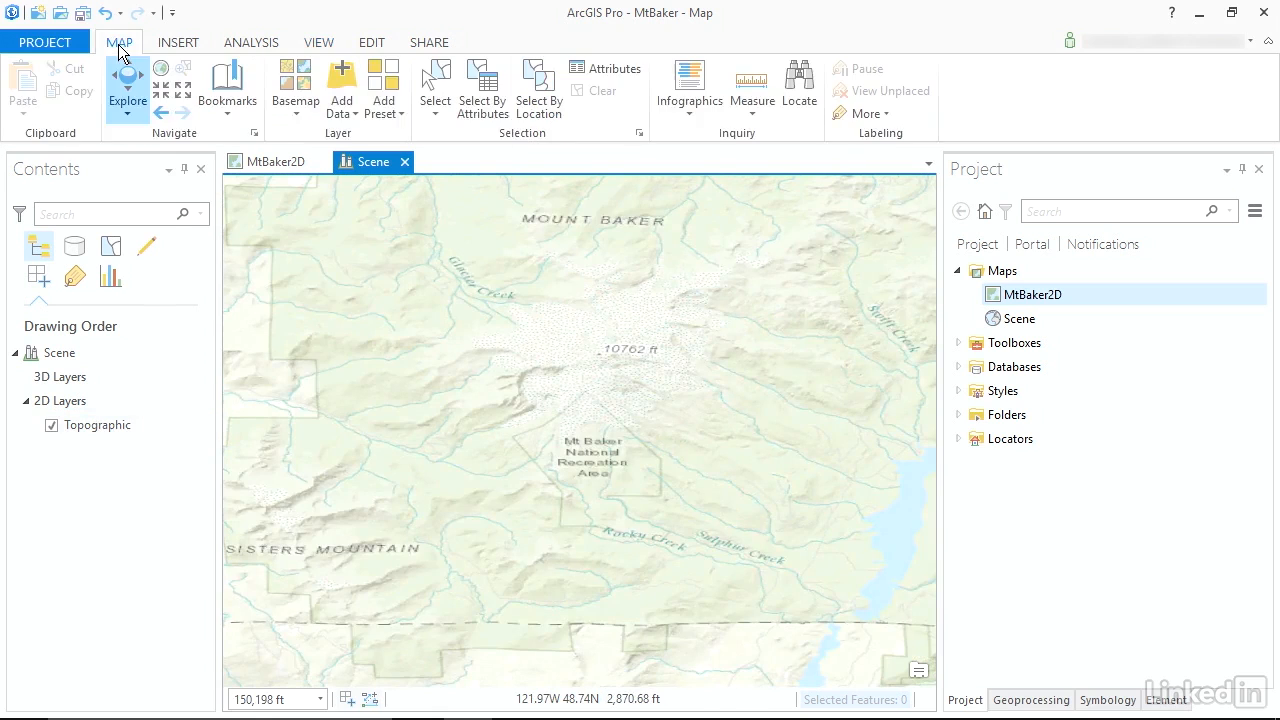
click(294, 112)
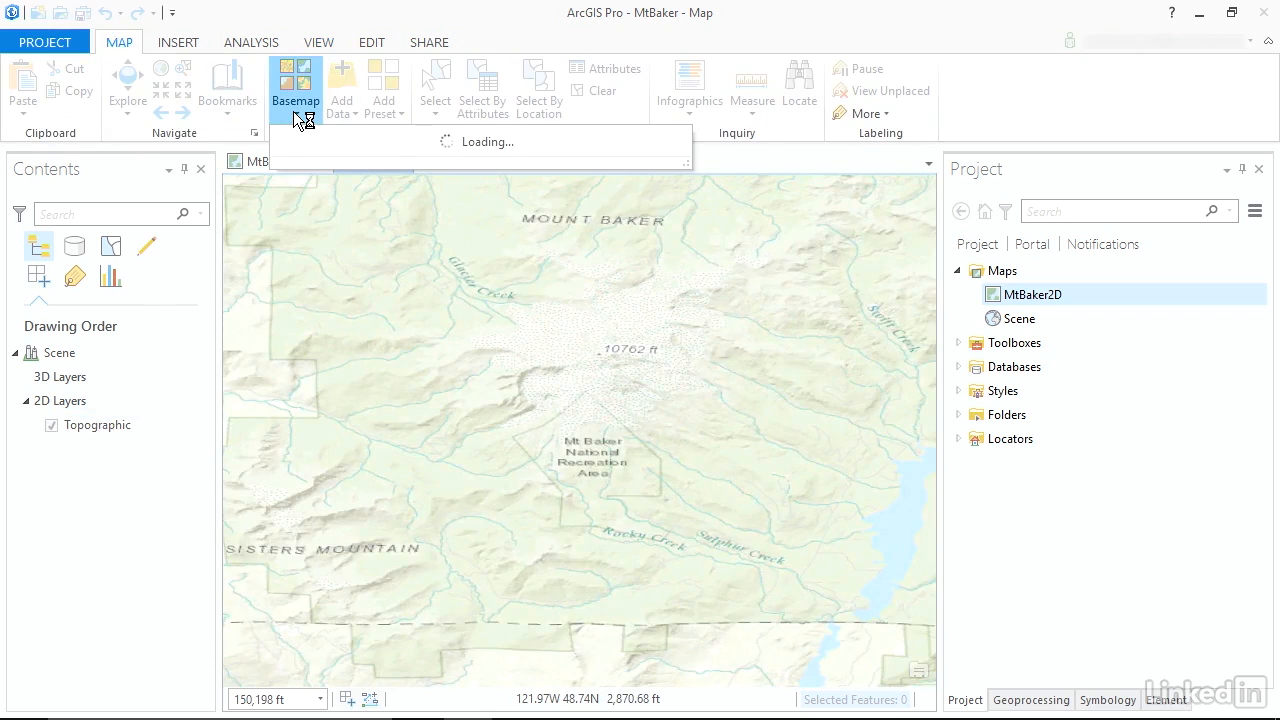
click(327, 162)
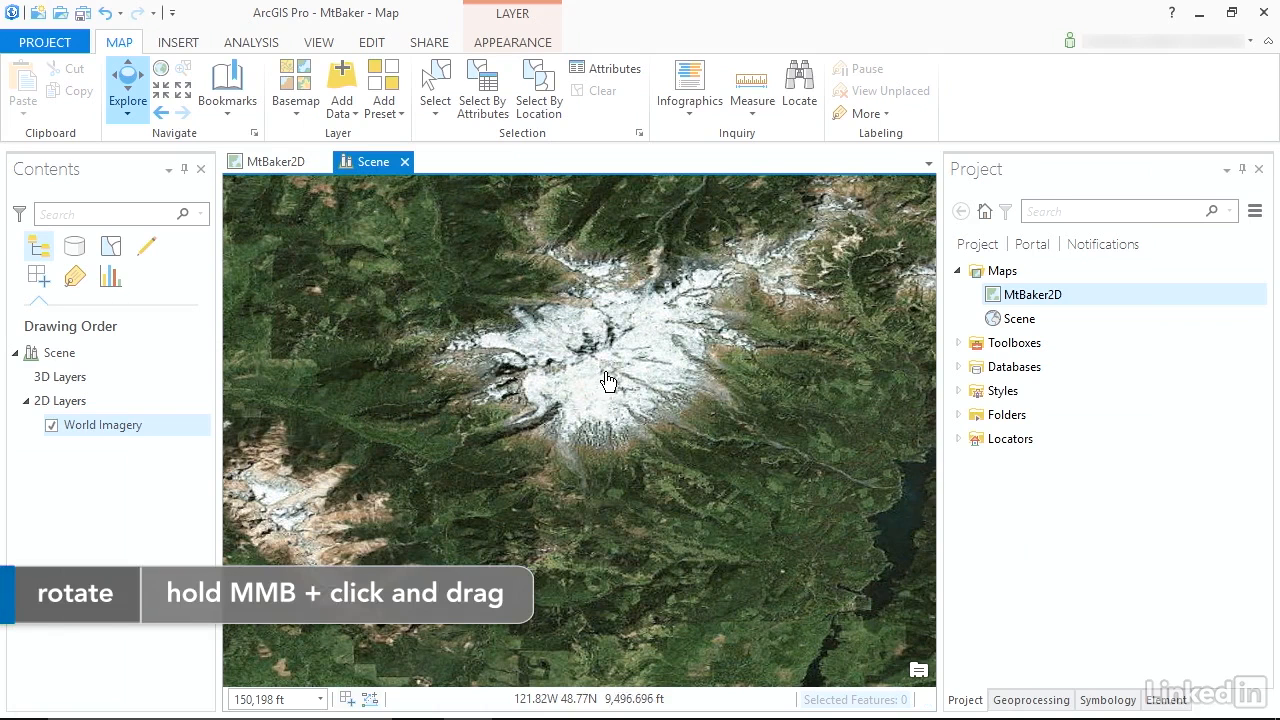
Examine Mount Baker's relief in the 3D scene from tilted and closer viewpoints.
drag(611, 382, 594, 244)
key(w)
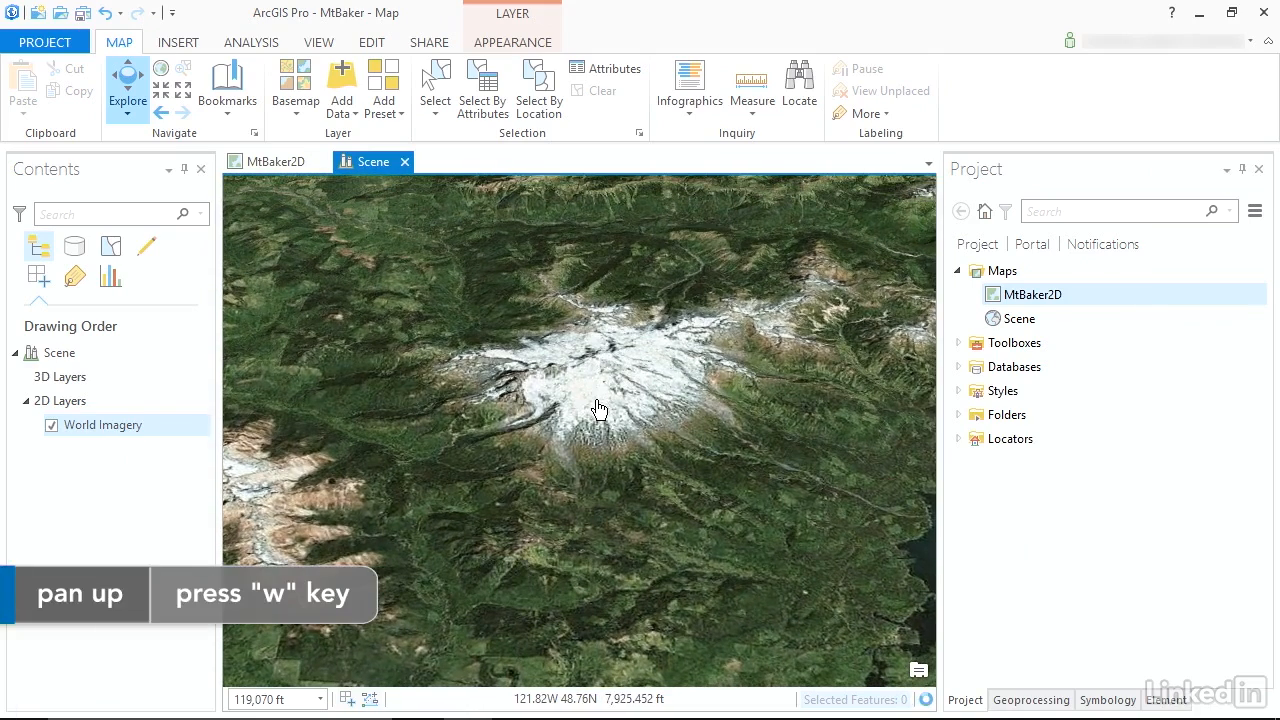
key(s)
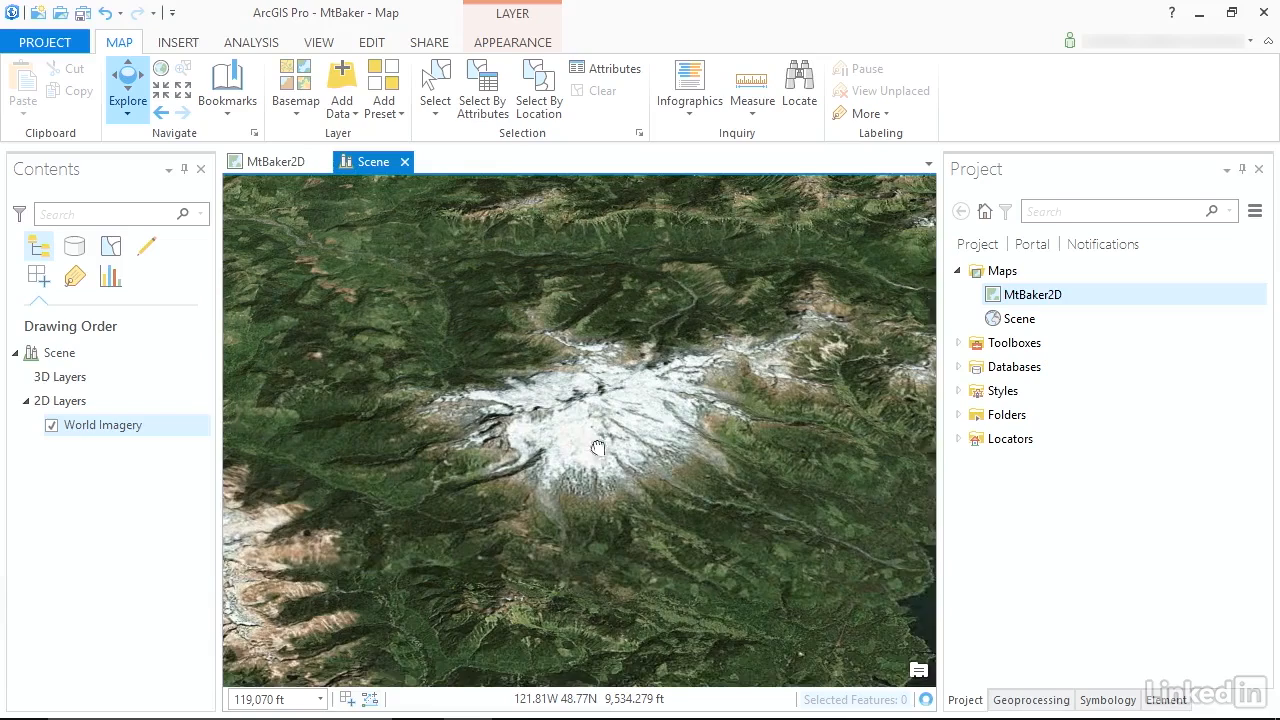
scroll(589, 430, up, 2)
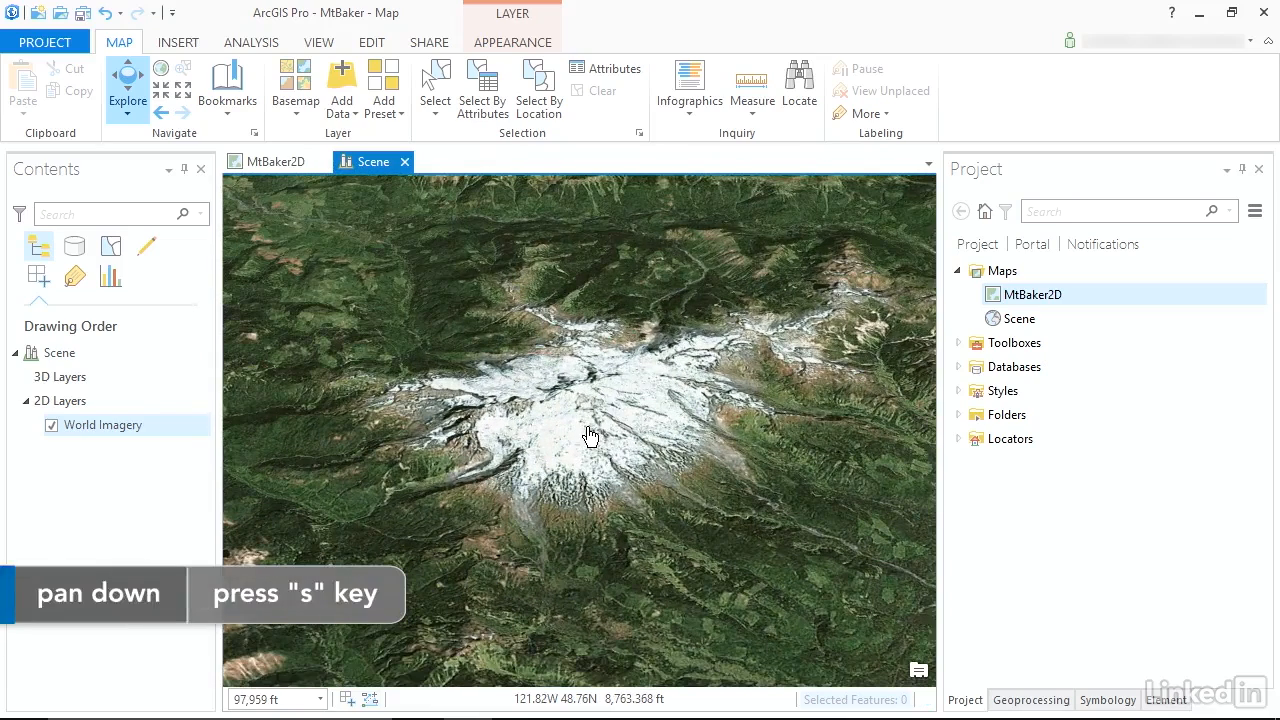
key(plus)
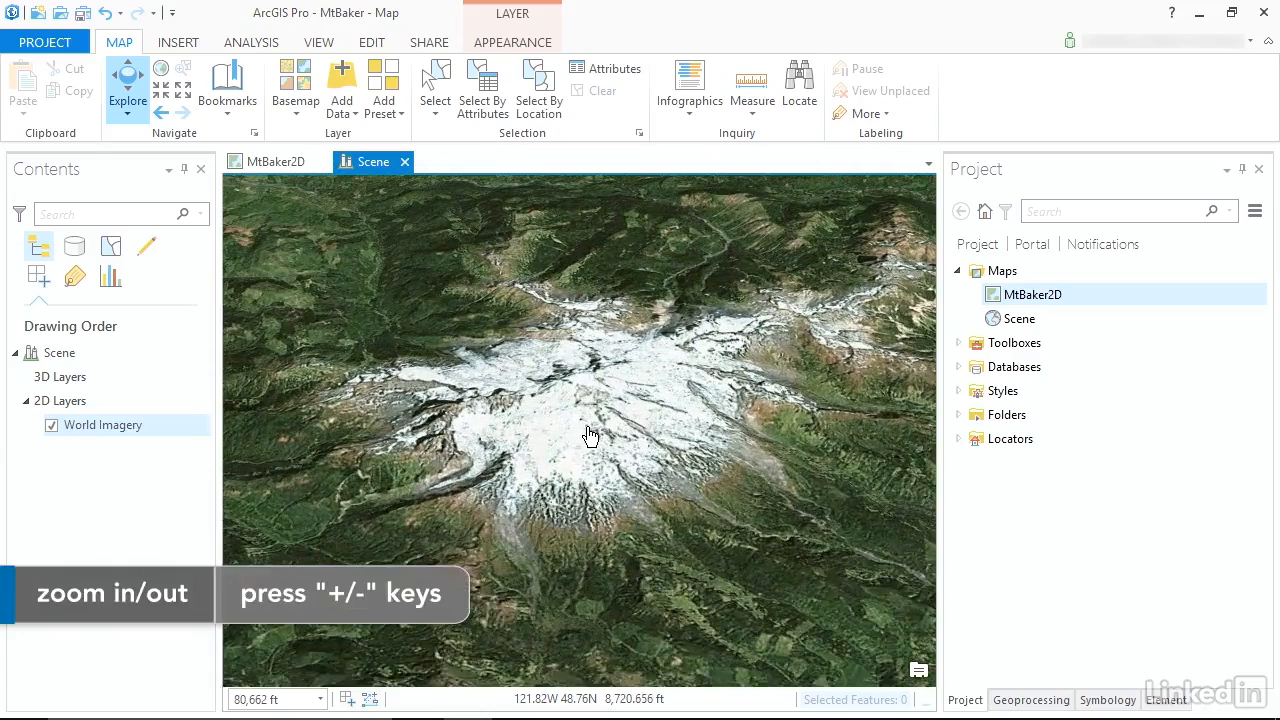
key(minus)
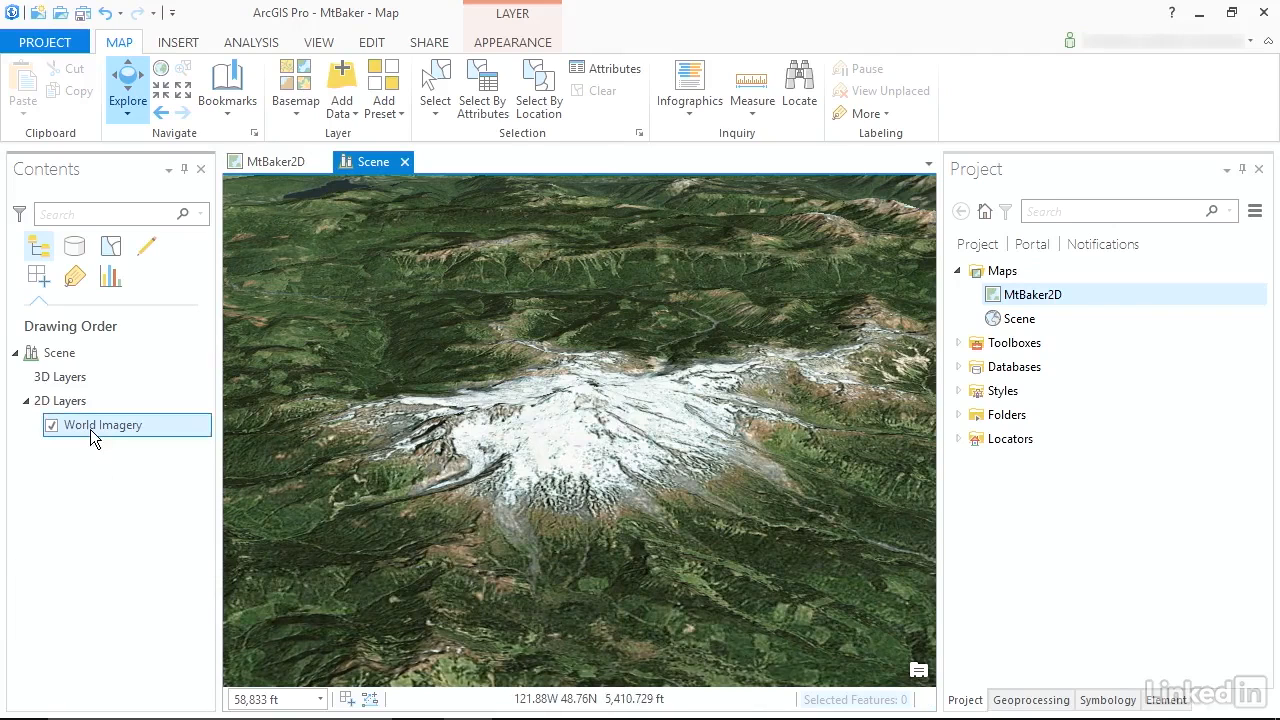
Increase the vertical exaggeration of the scene's ground elevation surface.
right_click(56, 355)
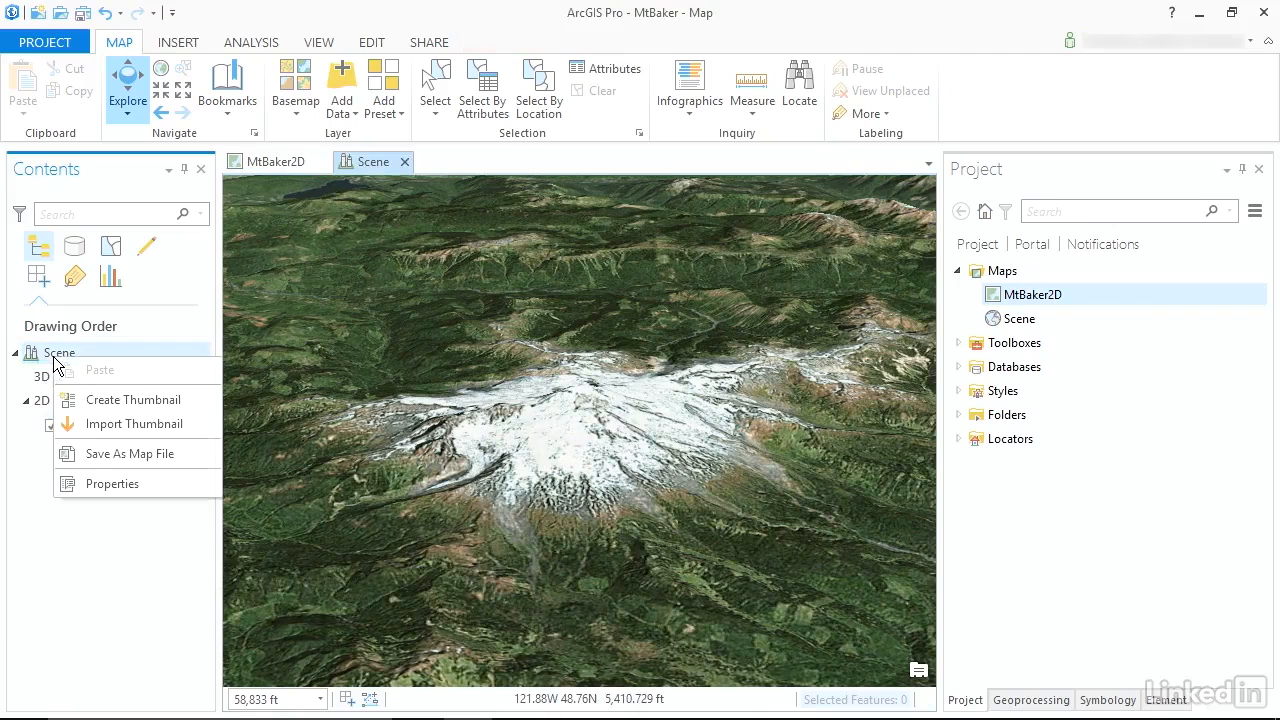
click(96, 483)
click(354, 283)
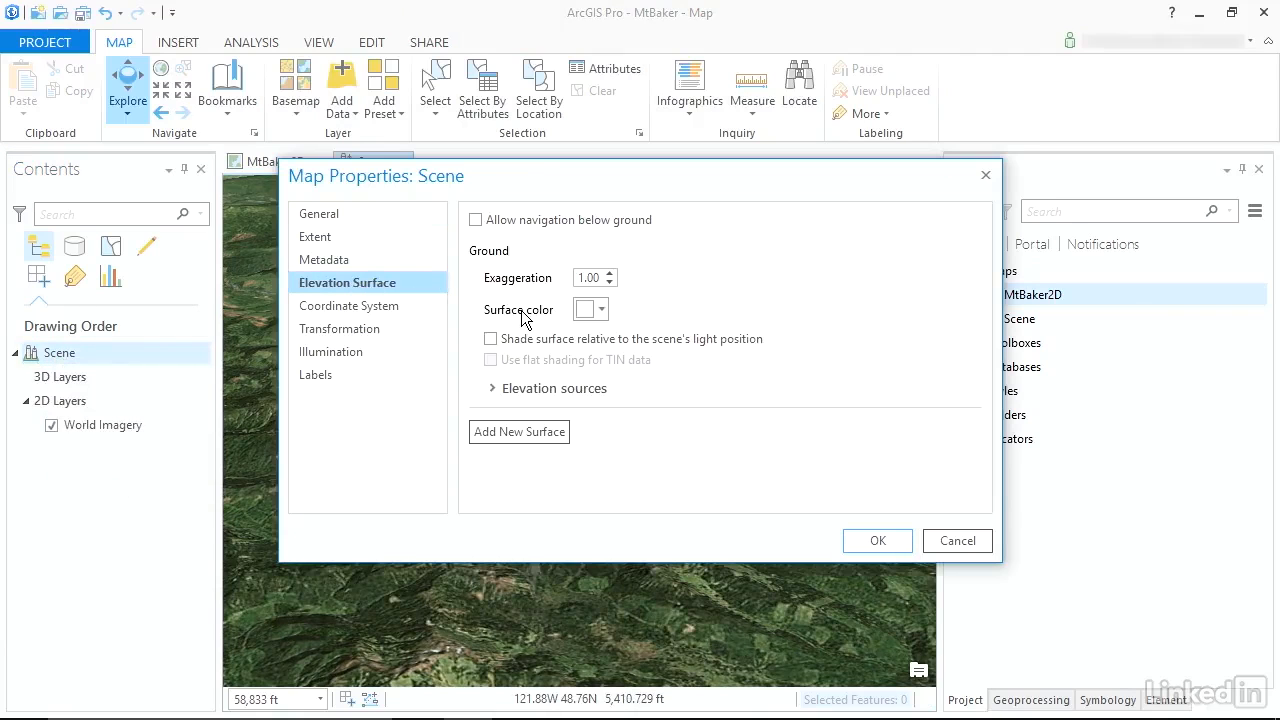
drag(580, 277, 596, 278)
click(872, 541)
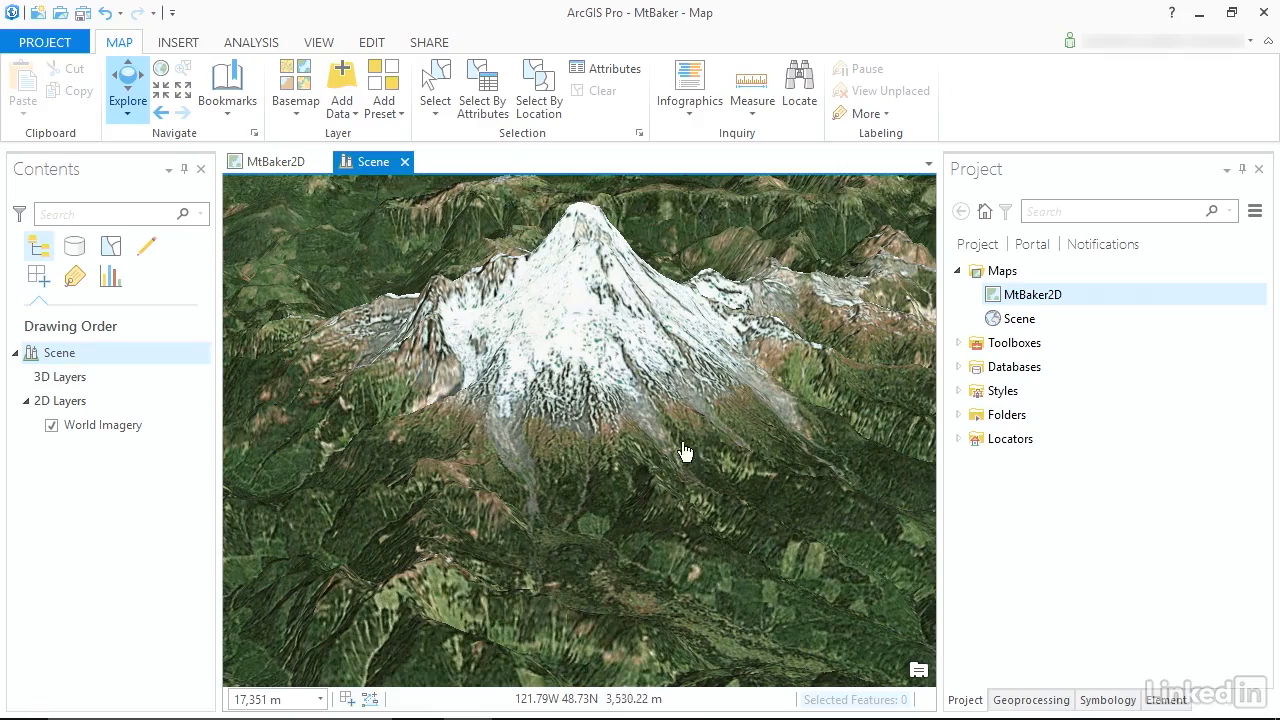
Set the vertical exaggeration of the scene's ground elevation surface to 2.00.
mouse_move(617, 341)
mouse_down()
mouse_move(643, 393)
mouse_move(598, 400)
mouse_move(767, 372)
mouse_move(462, 416)
mouse_move(649, 394)
mouse_move(518, 402)
mouse_move(630, 404)
mouse_move(417, 426)
mouse_move(334, 458)
mouse_move(427, 456)
mouse_move(513, 403)
mouse_move(532, 428)
mouse_up()
scroll(525, 435, up, 3)
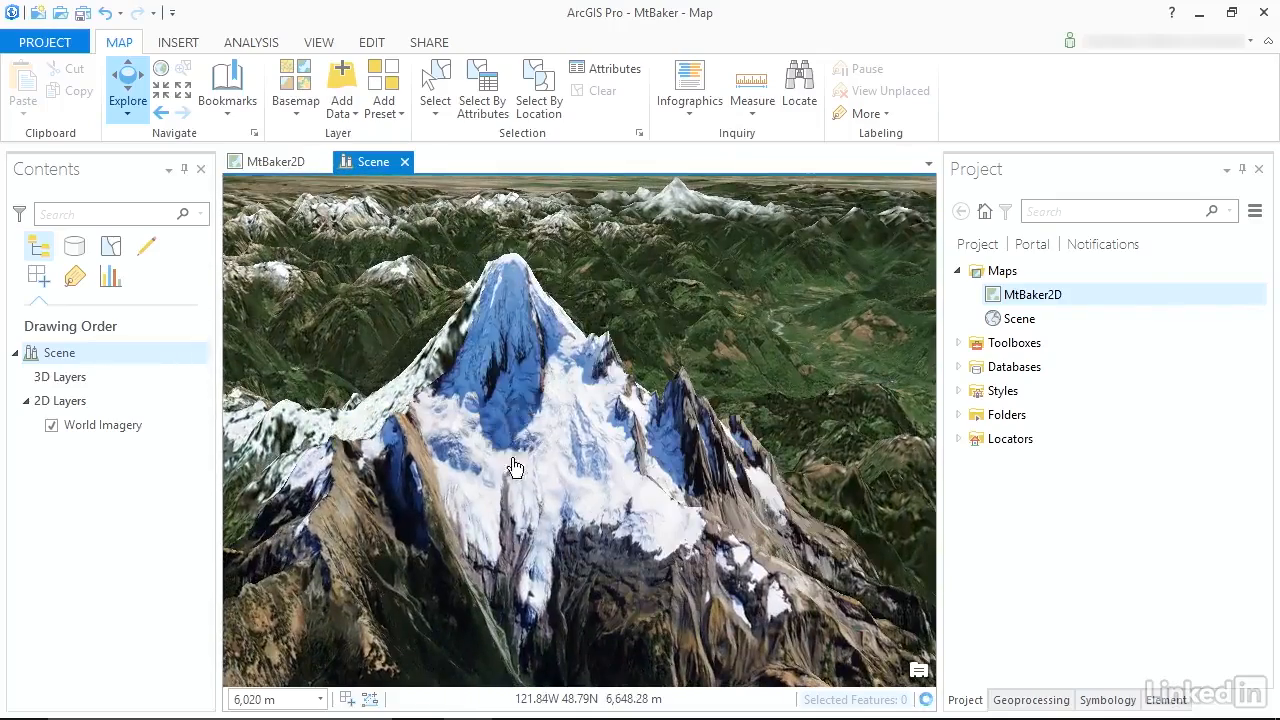
click(69, 356)
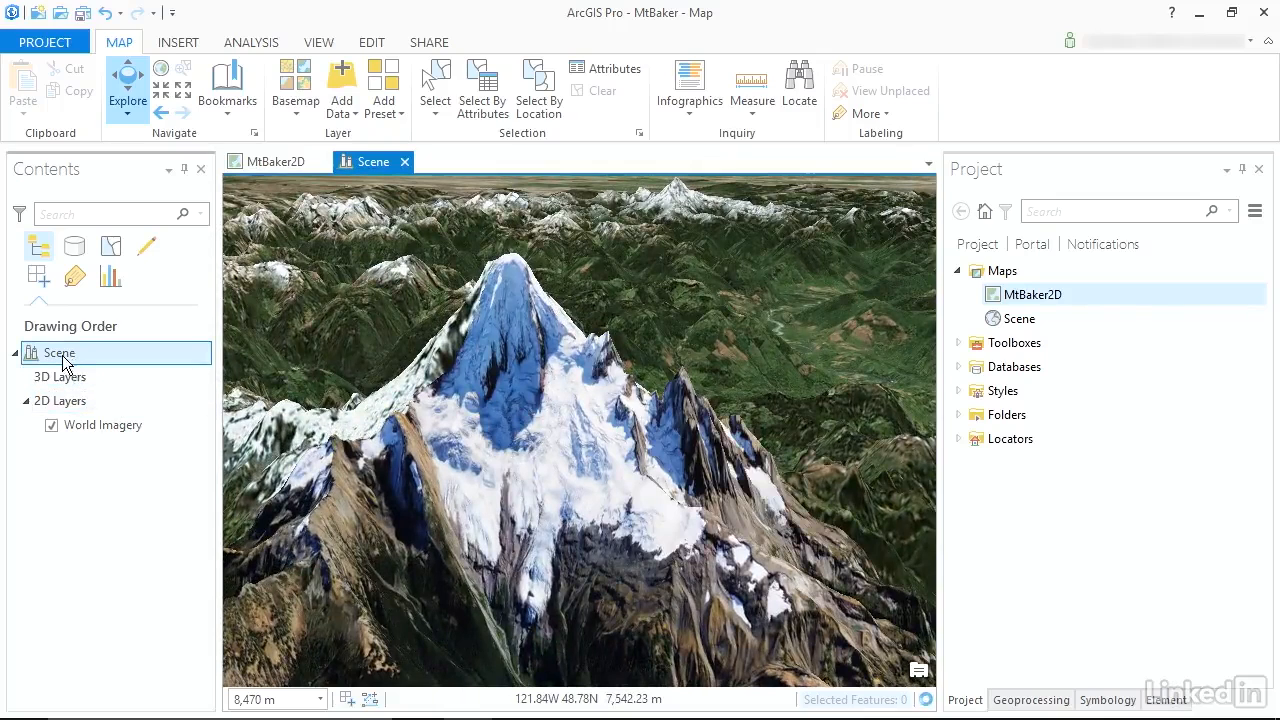
right_click(63, 357)
click(140, 484)
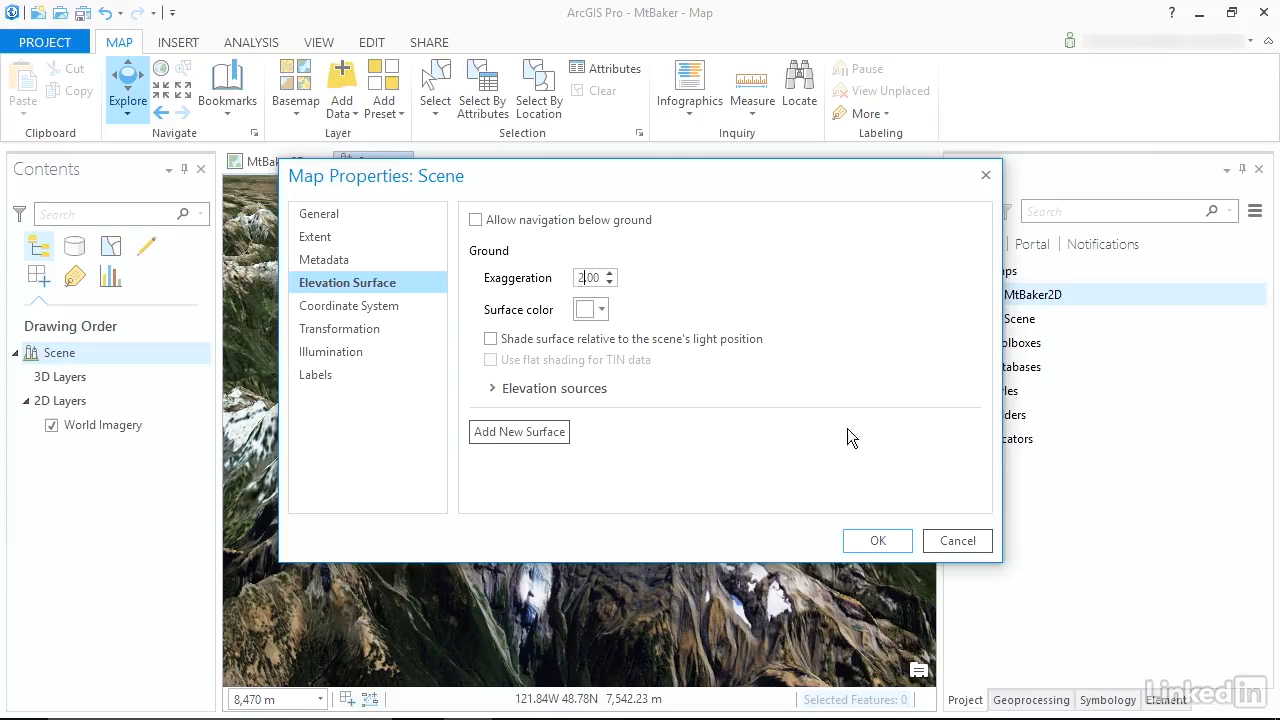
click(872, 540)
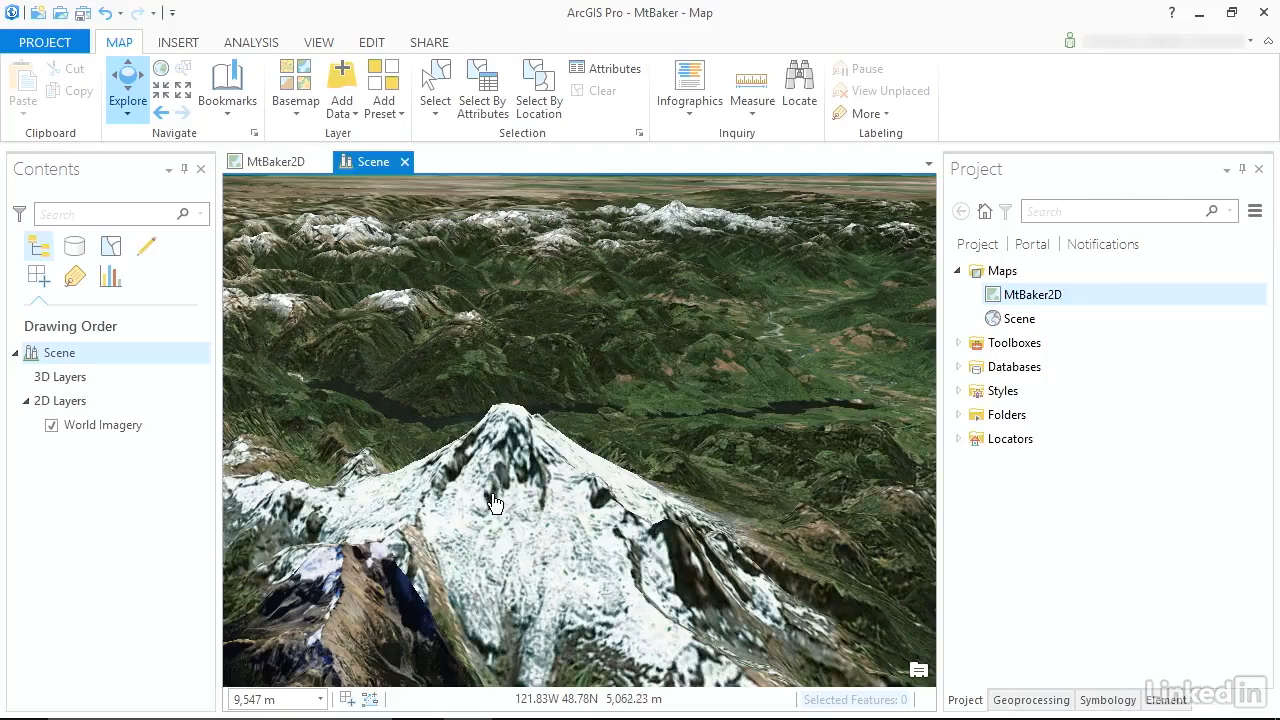
Rename the scene in the project as MtBaker3D.
drag(553, 434, 513, 419)
scroll(547, 425, up, 3)
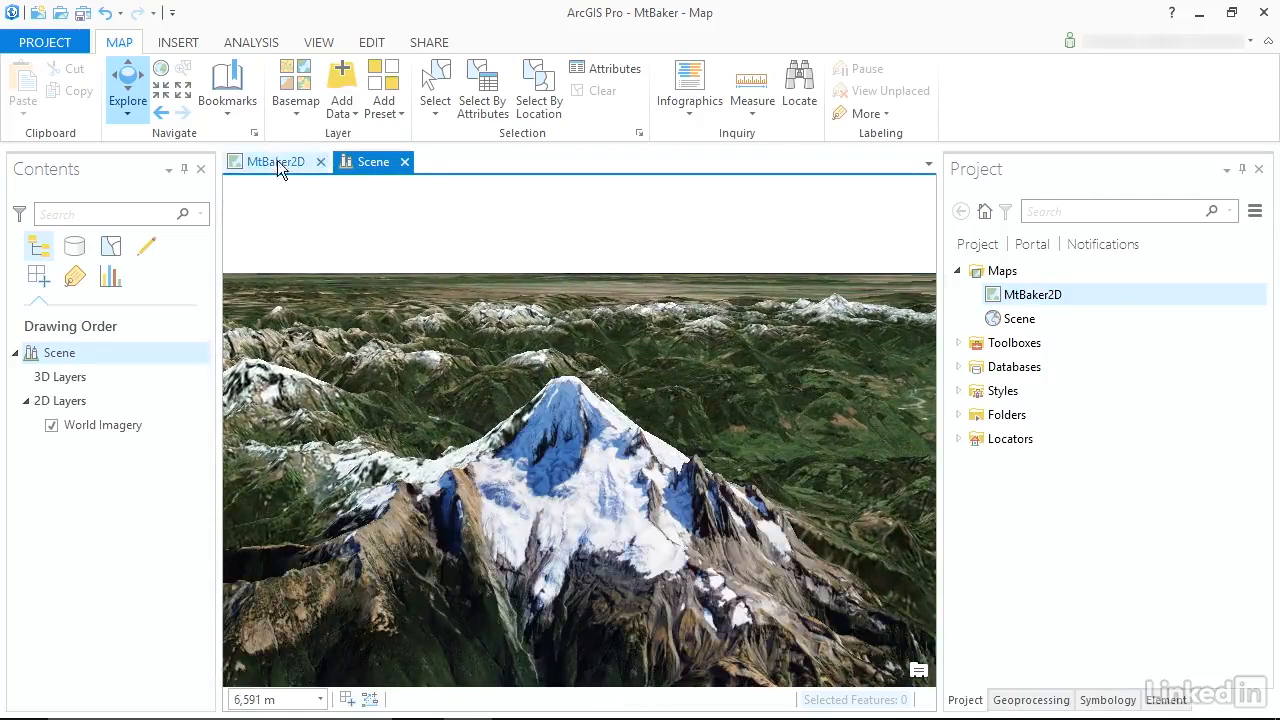
right_click(1010, 318)
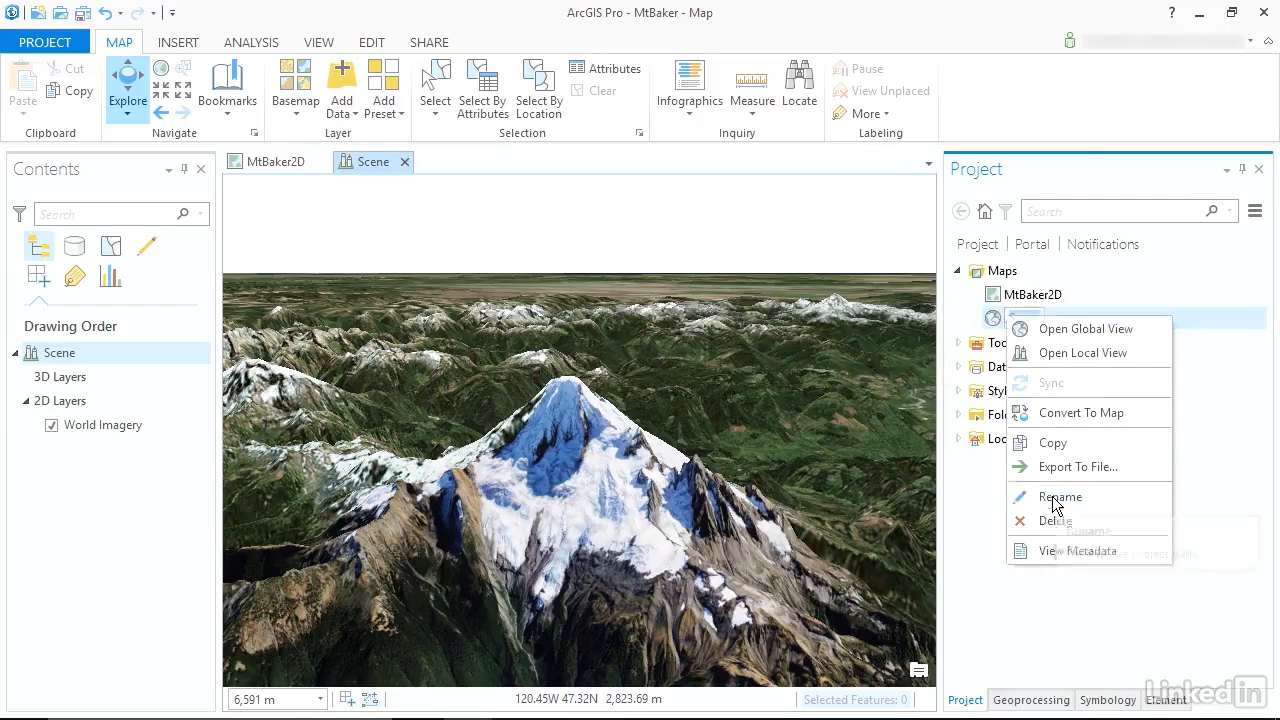
click(1053, 499)
text(MtBaker3D)
key(Return)
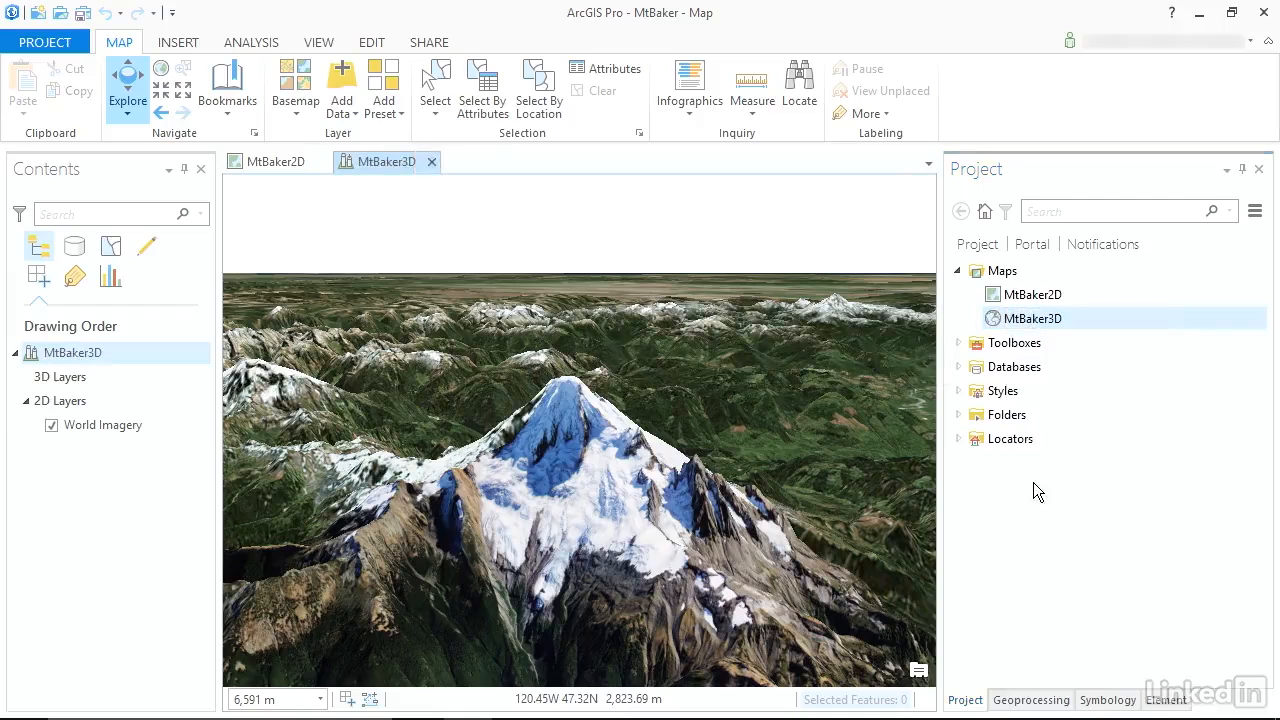
Close both open map views and create a new ANSI landscape Tabloid layout, 11 by 17 inches.
click(431, 161)
click(321, 161)
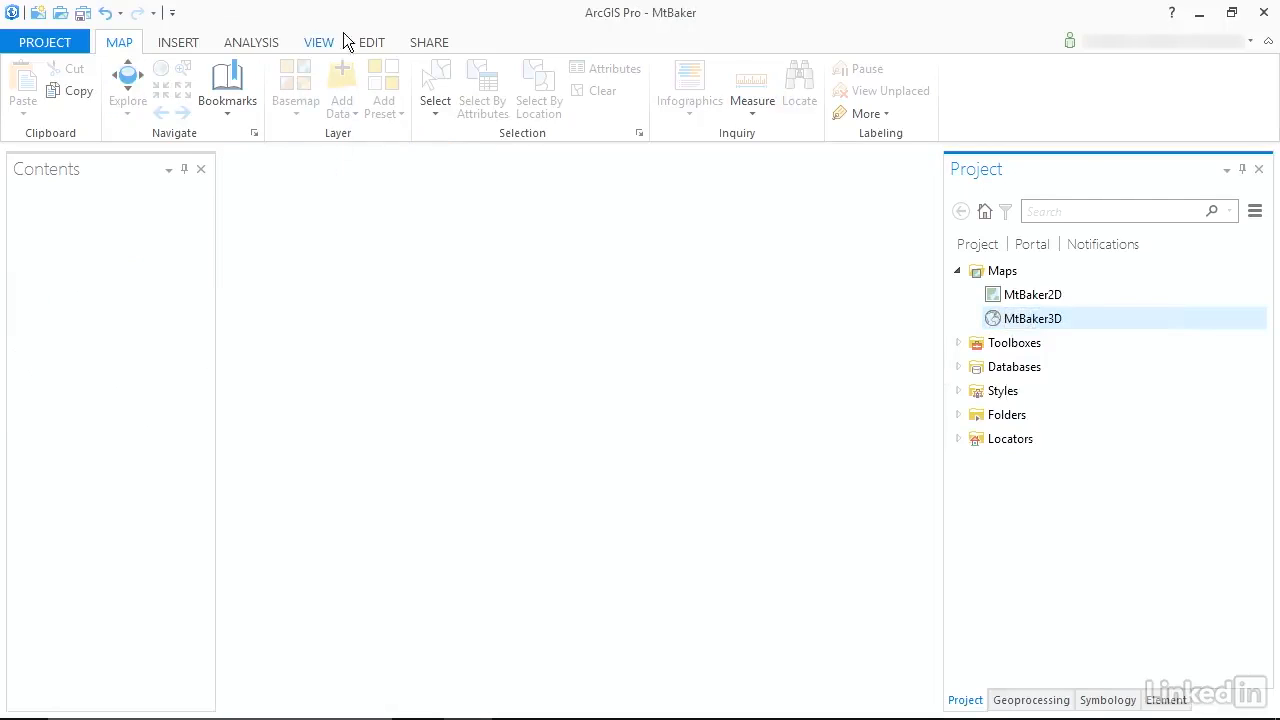
click(174, 40)
click(116, 69)
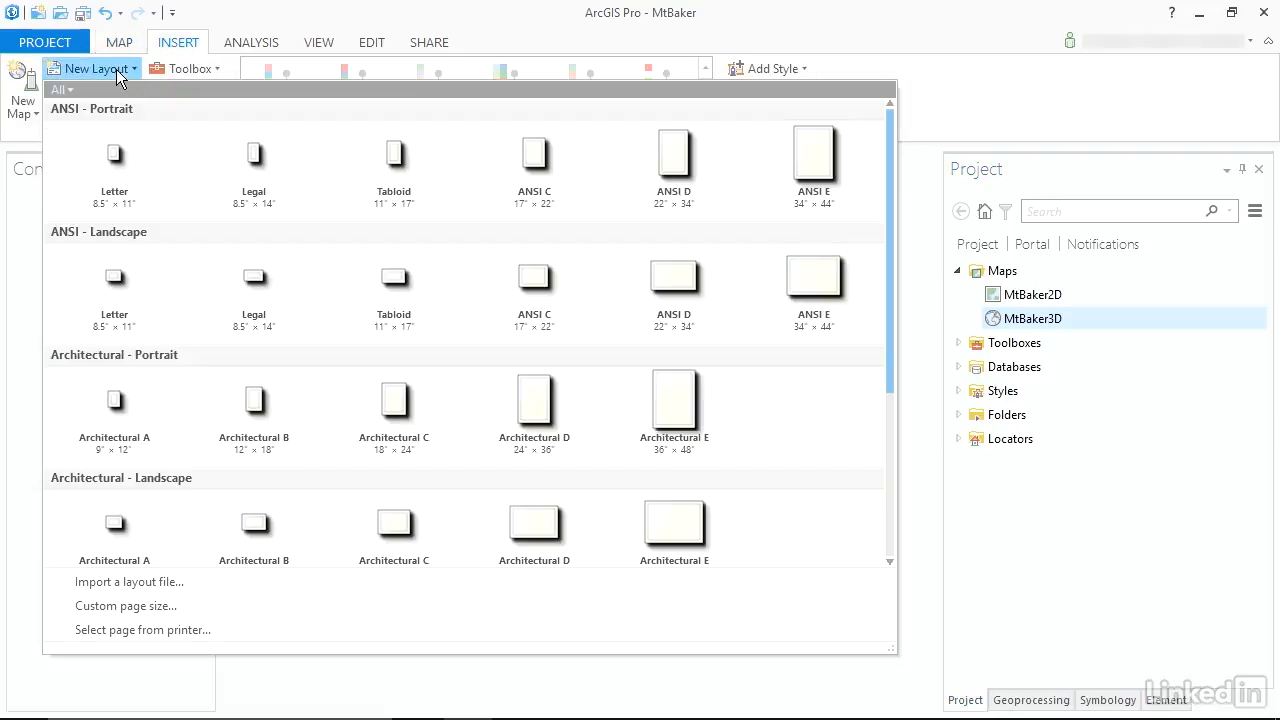
click(395, 281)
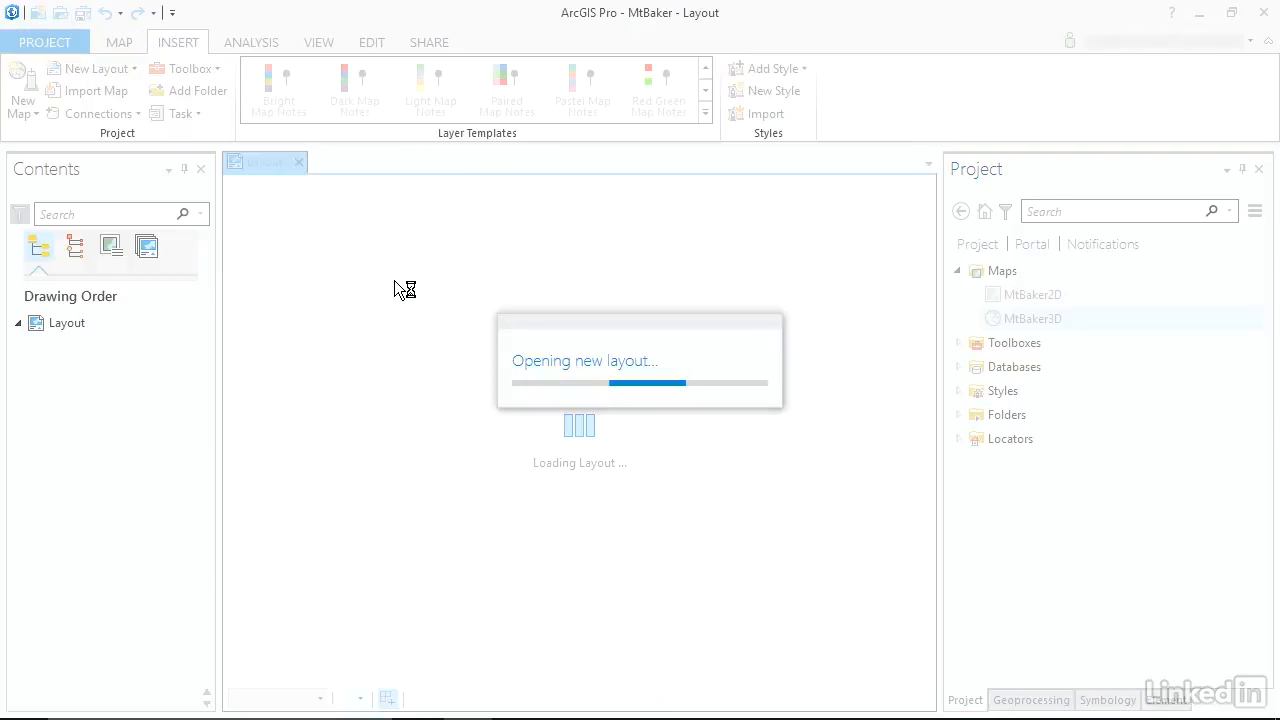
Insert a map frame from MtBaker2D's MtBaker bookmark and shrink it to about 8.8 by 5.9 in on the page.
click(268, 114)
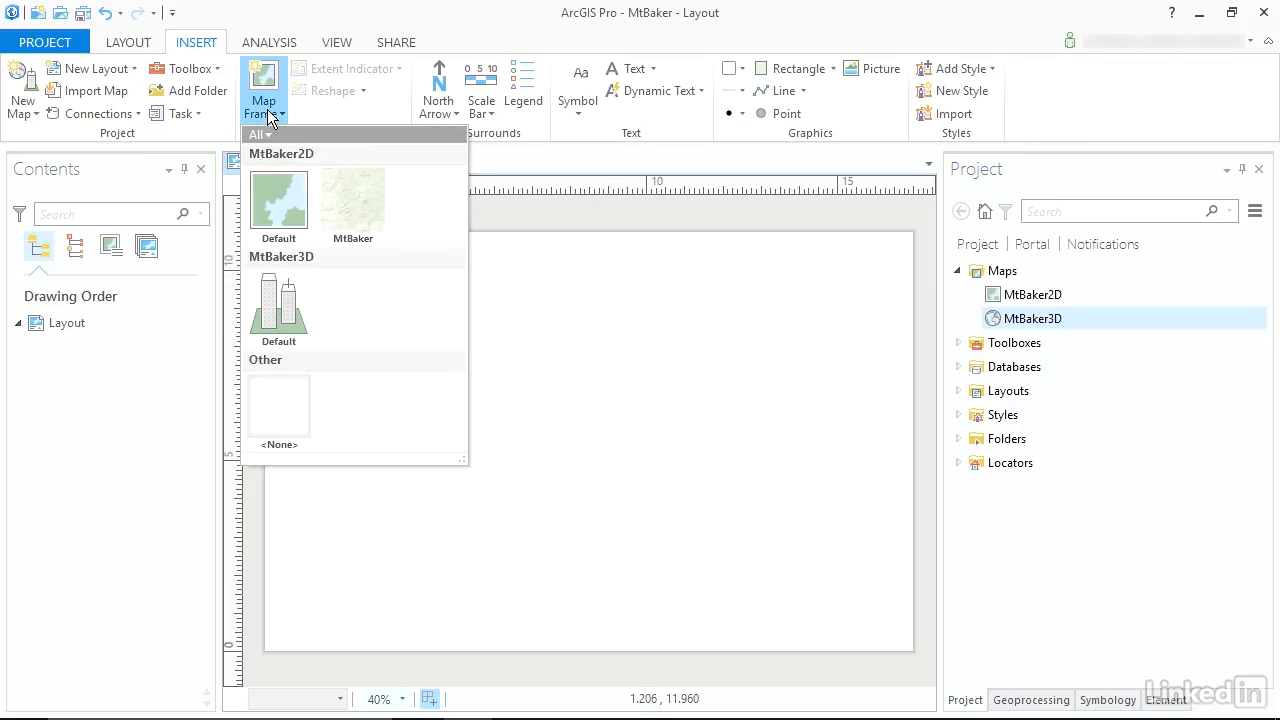
click(351, 212)
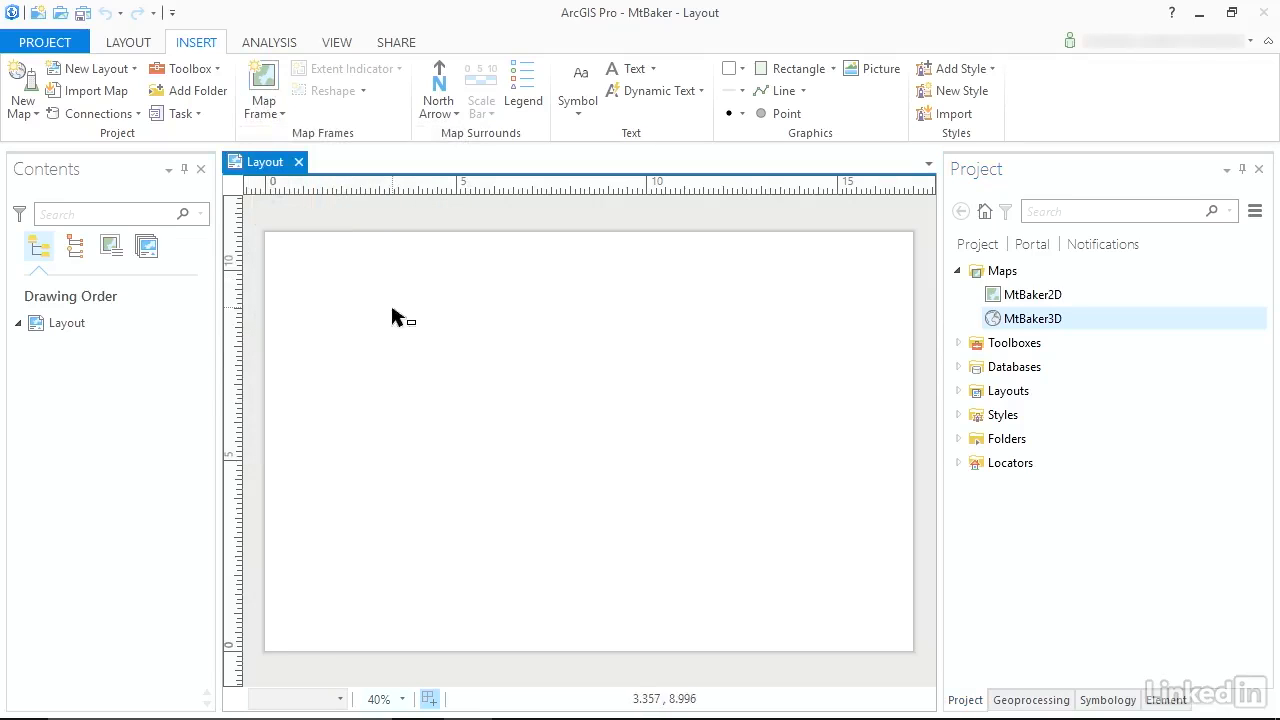
click(470, 375)
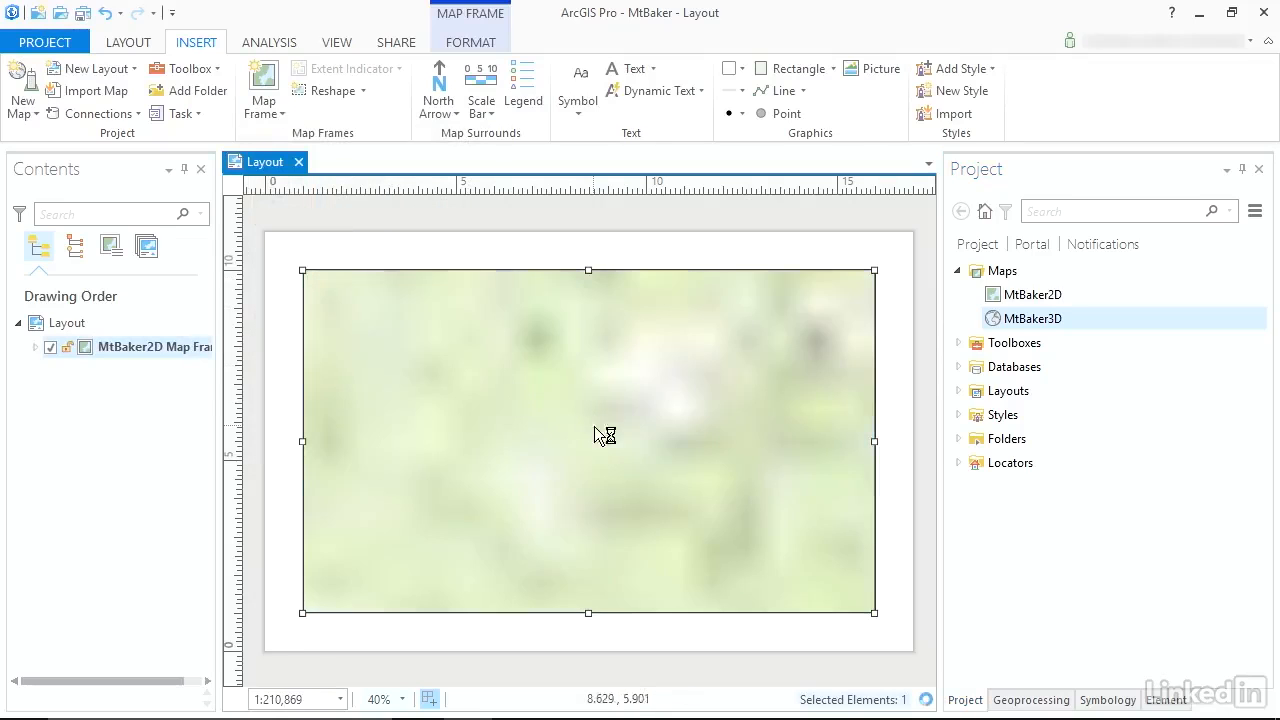
drag(876, 614, 640, 493)
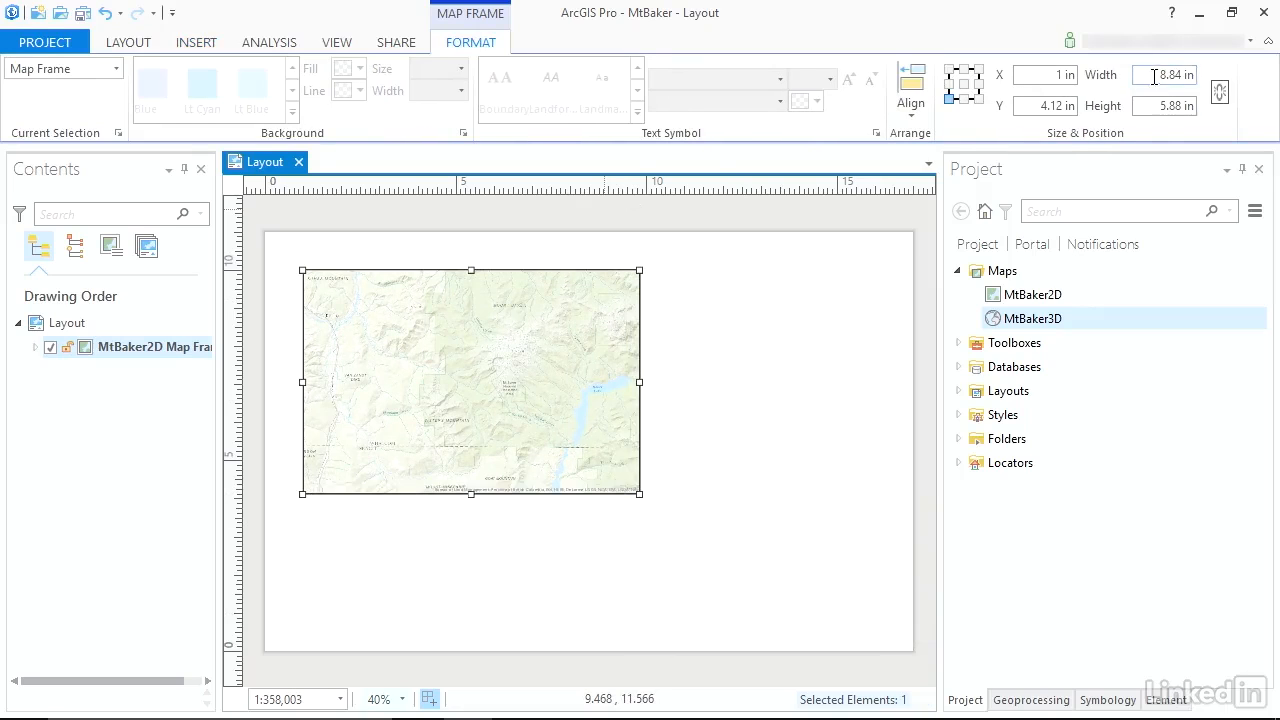
Set the 2D map frame to 9 in wide by 6 in high and move it lower on the page.
click(1154, 77)
text(9)
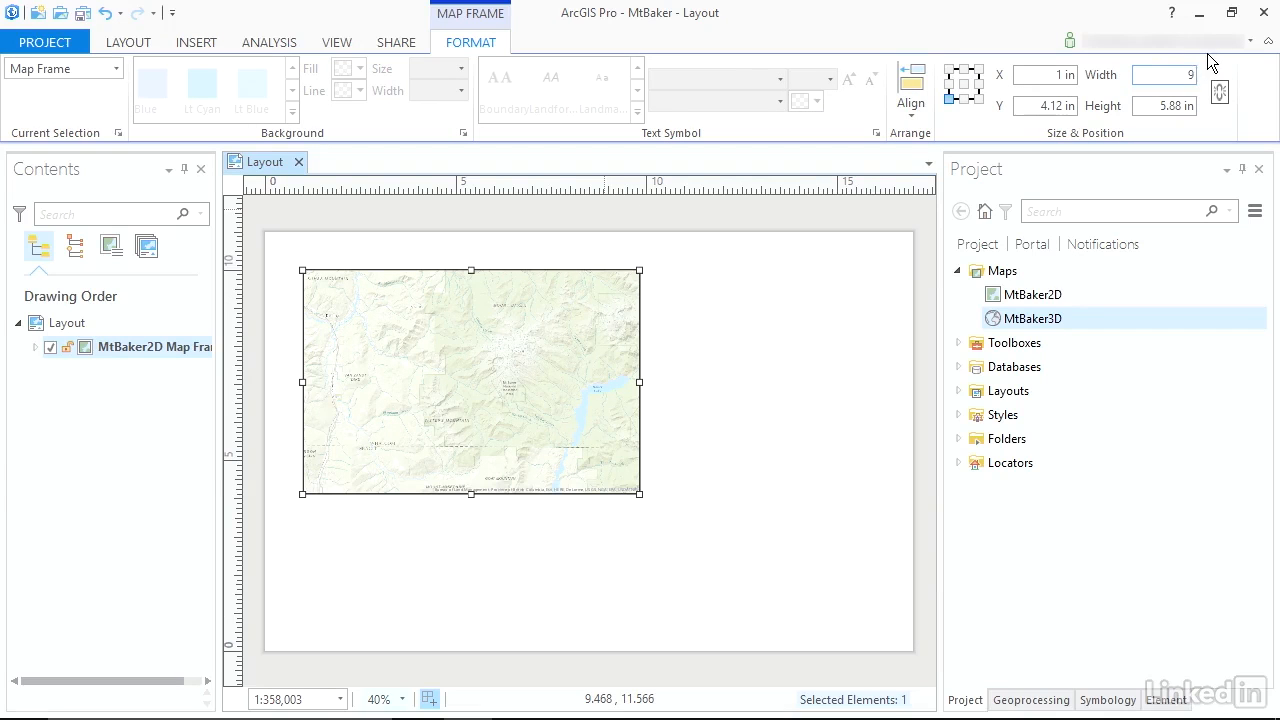
key(Tab)
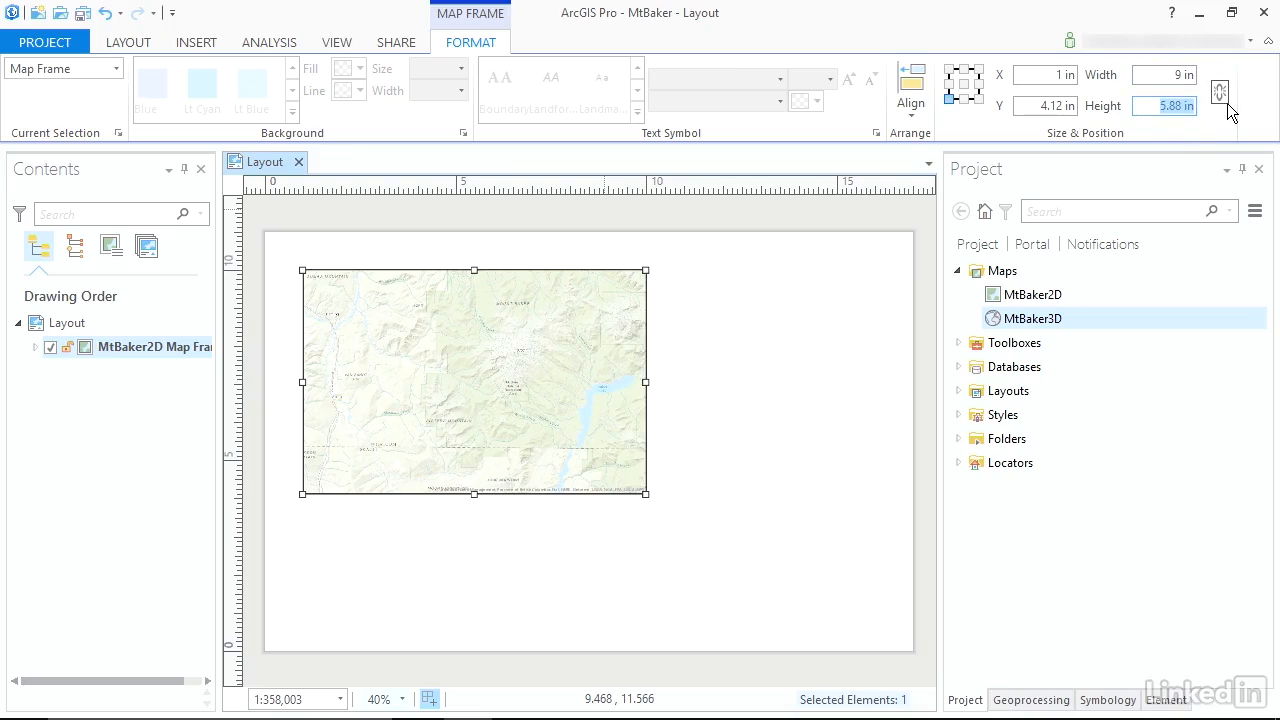
key(Return)
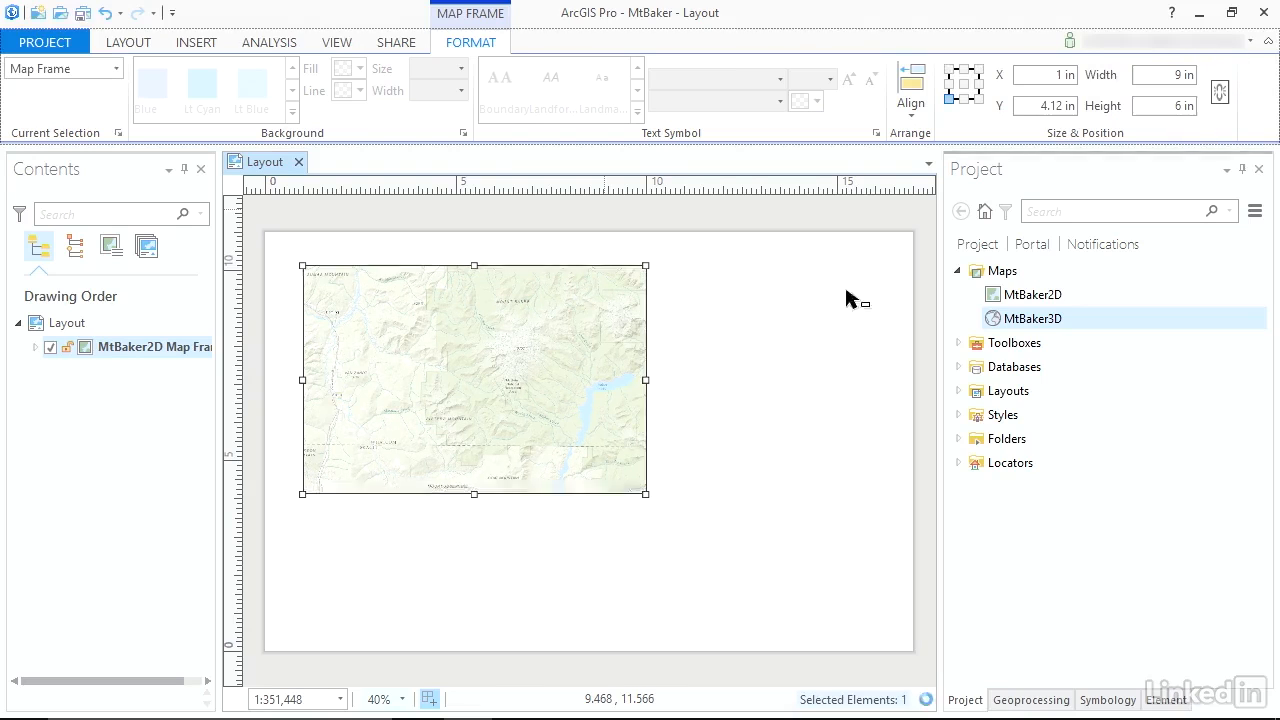
drag(520, 331, 518, 378)
drag(516, 384, 515, 384)
click(674, 279)
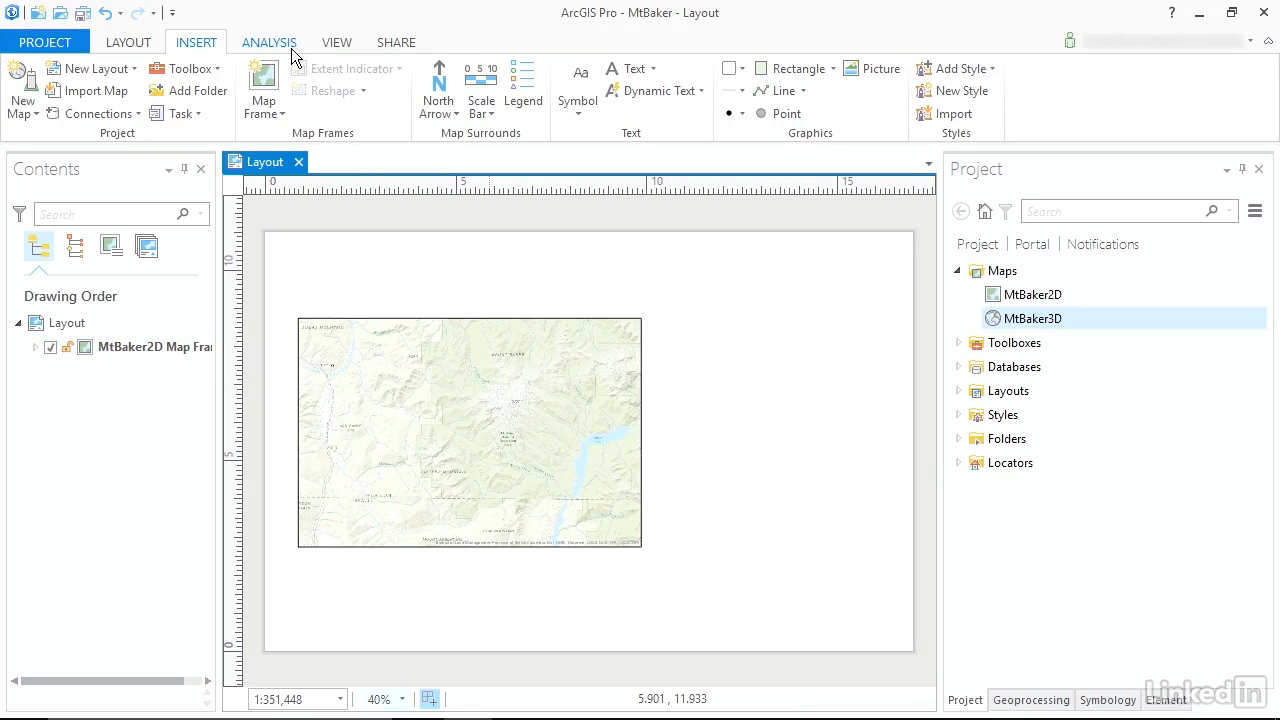
click(269, 107)
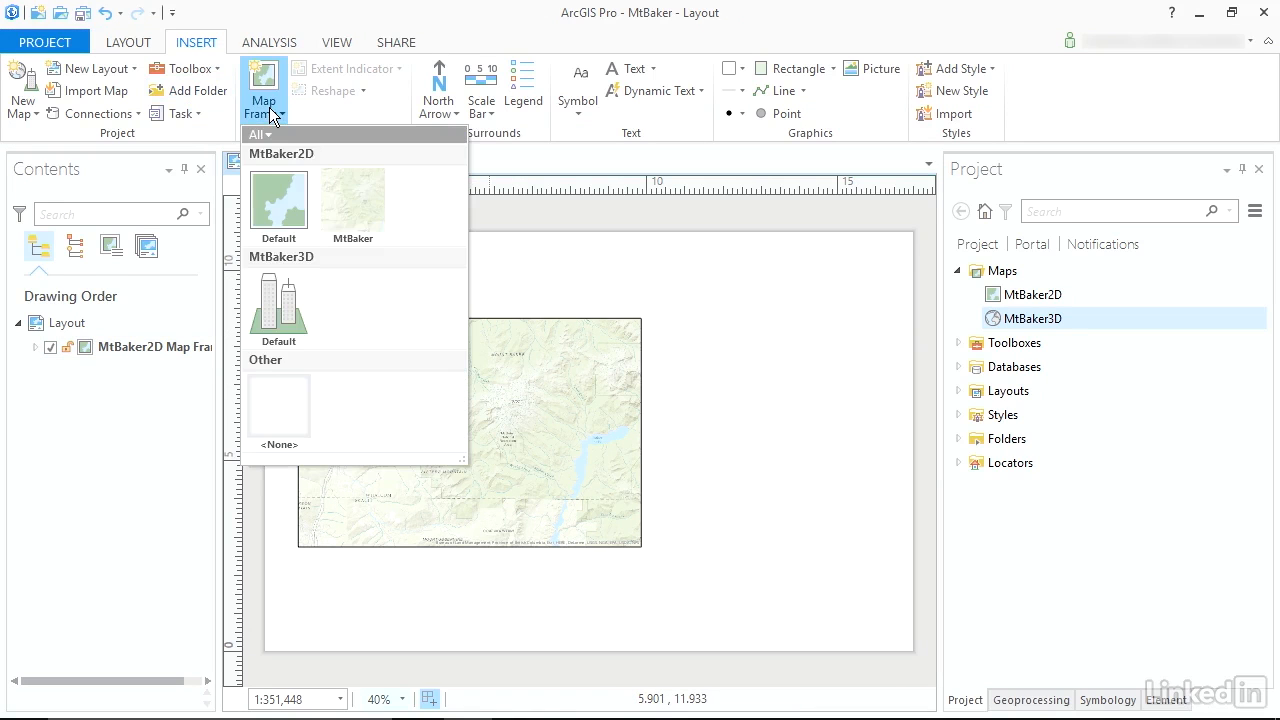
click(272, 305)
click(436, 303)
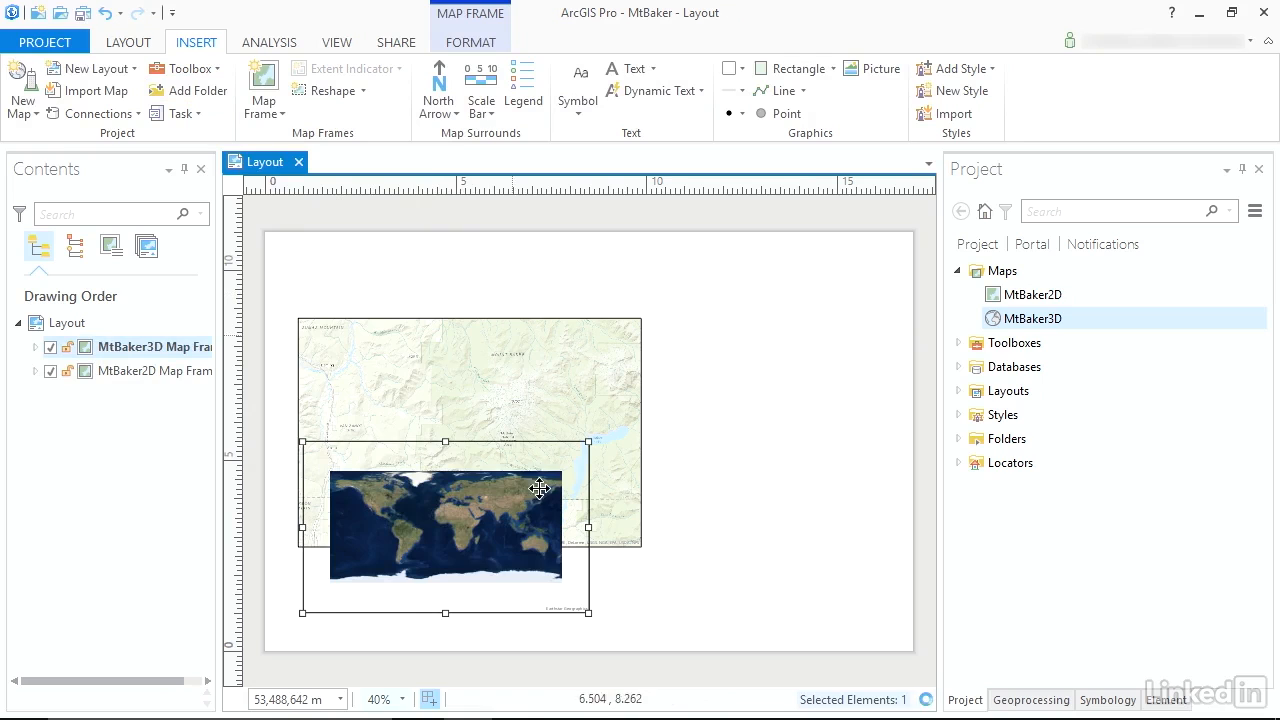
key(Delete)
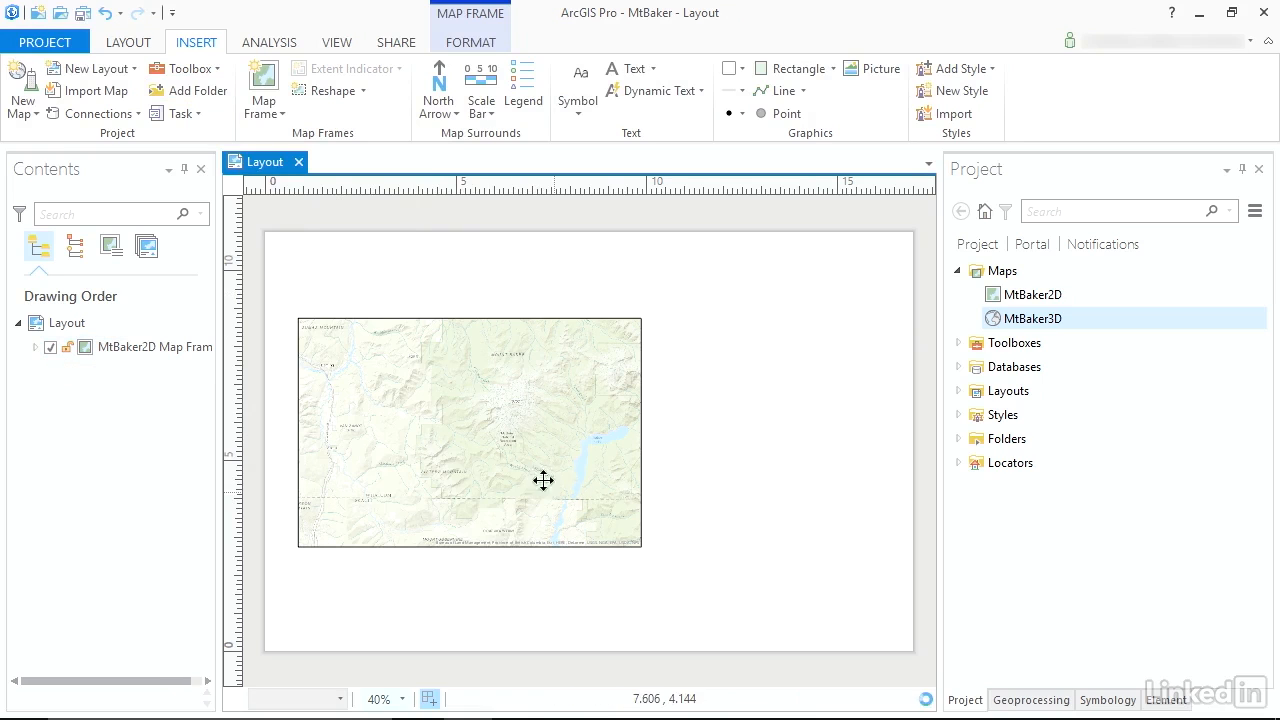
Frame Mount Baker's peak in a local view of MtBaker3D and save that view as a bookmark named MtBaker.
click(1045, 327)
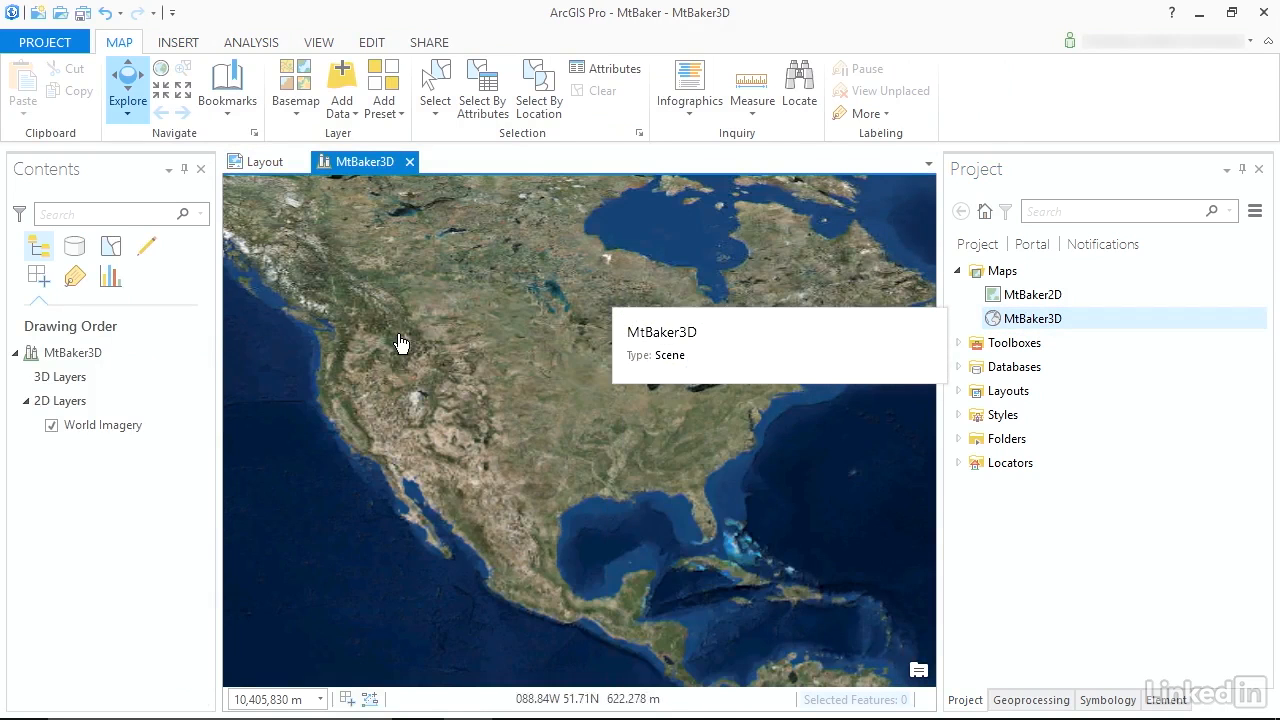
drag(310, 318, 383, 362)
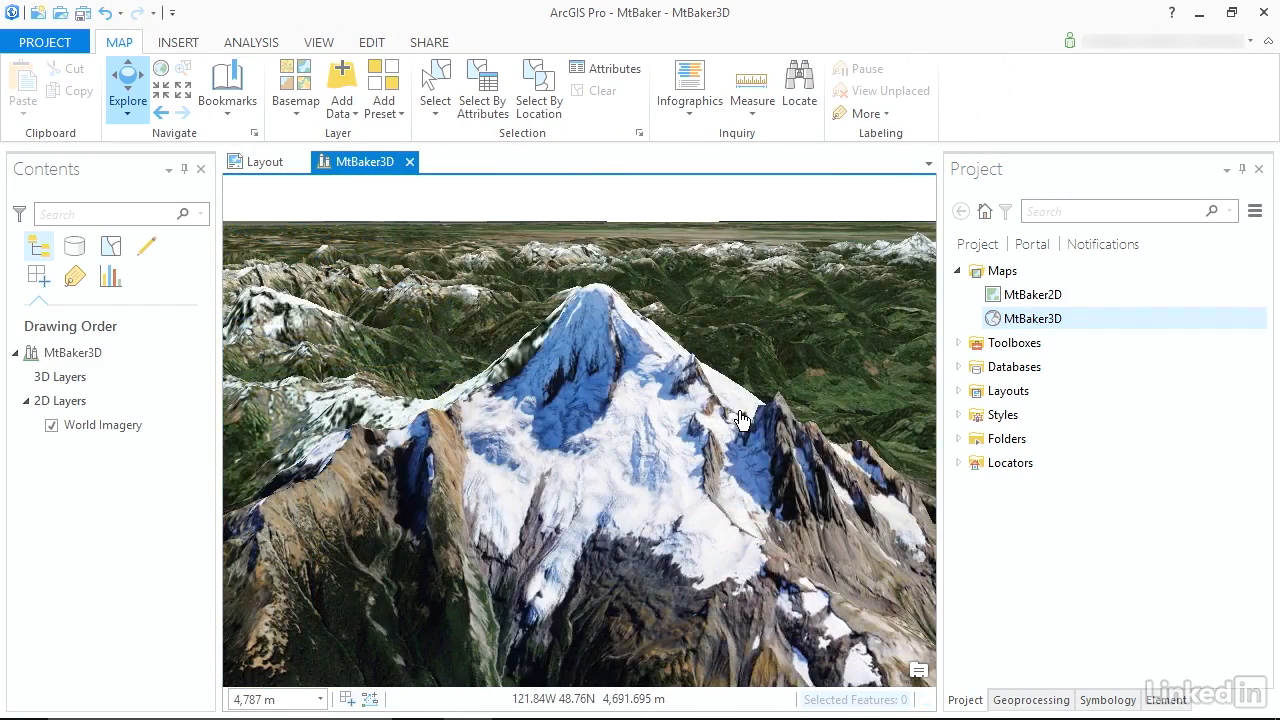
click(226, 100)
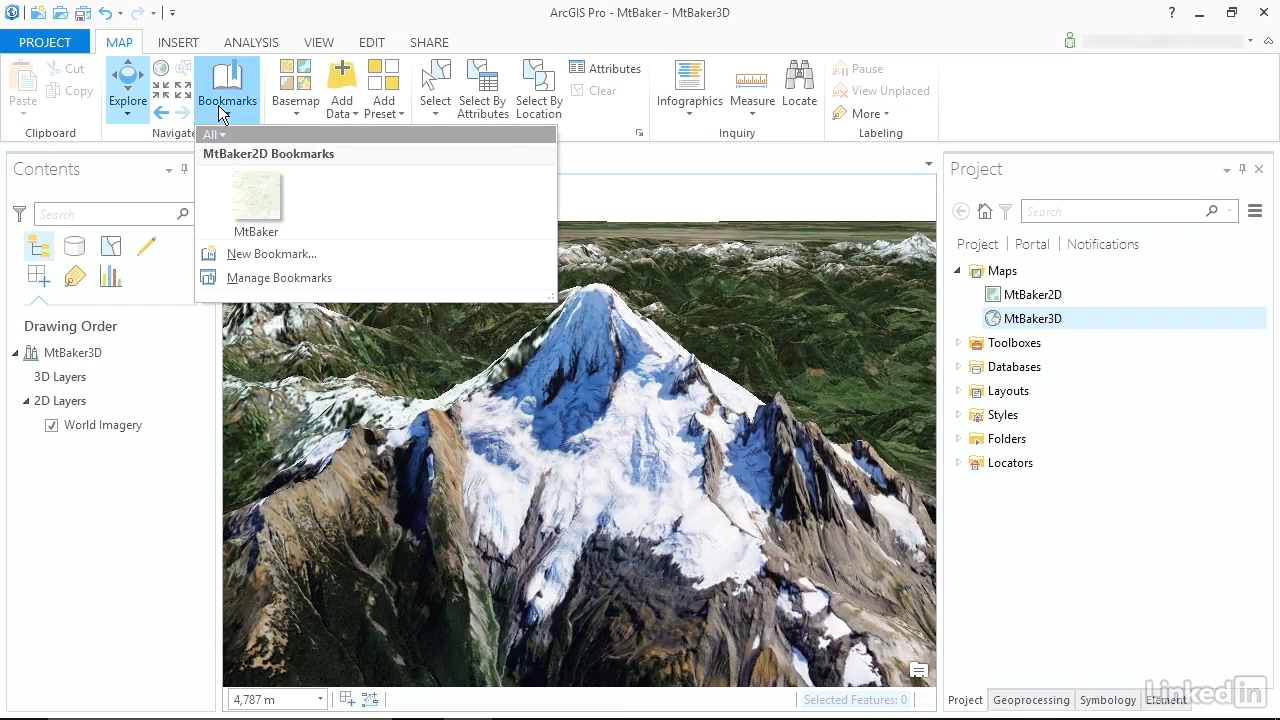
click(266, 254)
text(MtBaker)
key(Return)
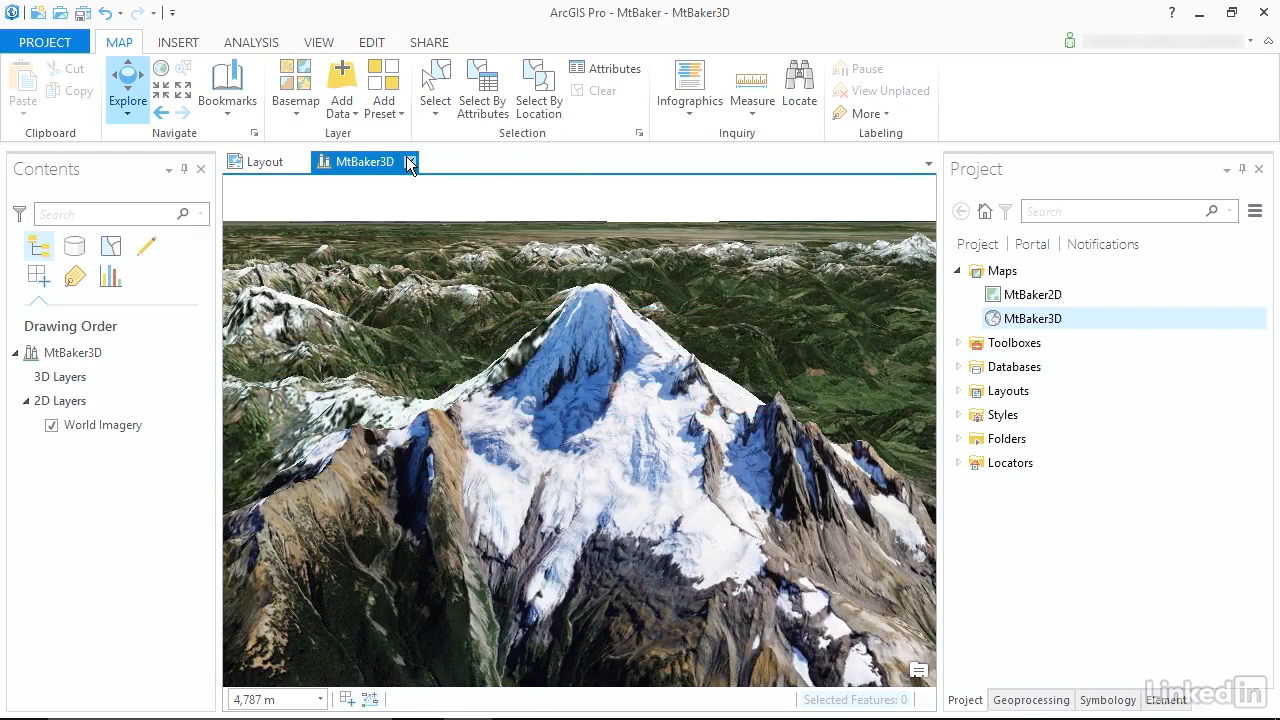
Return to the layout, insert a map frame from MtBaker3D's new bookmark and move it to the right side of the page.
click(406, 156)
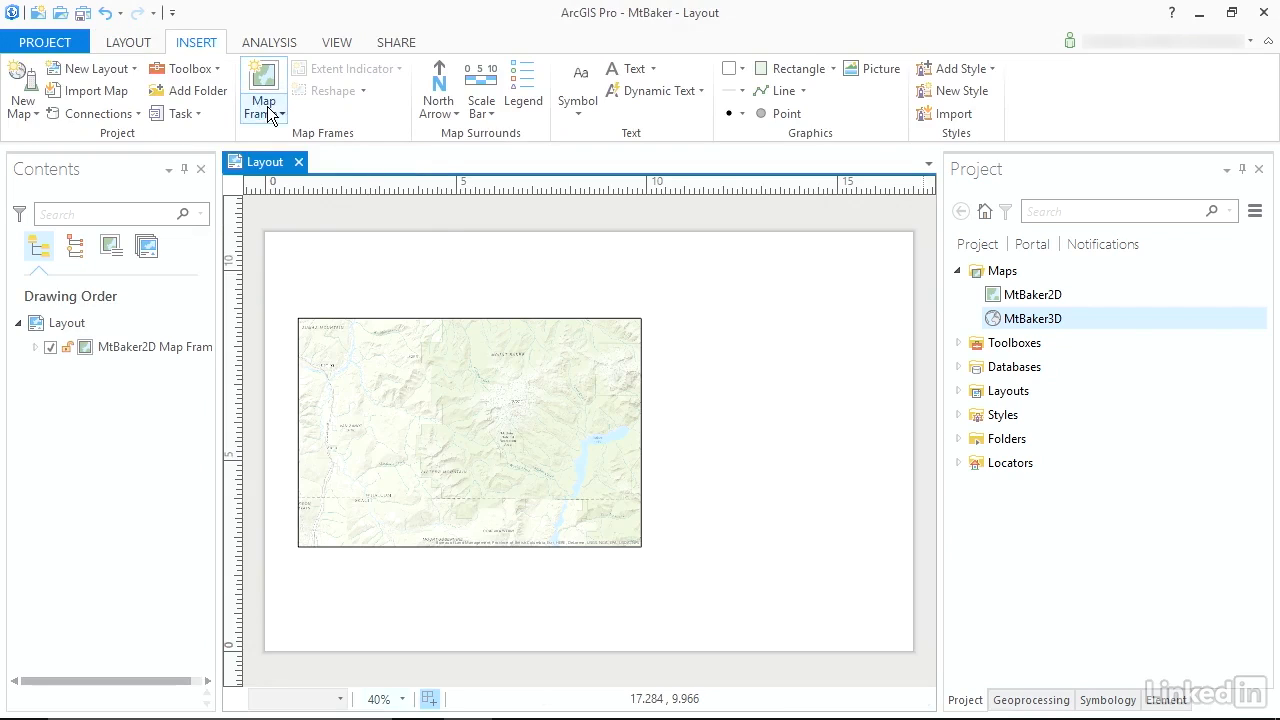
click(268, 115)
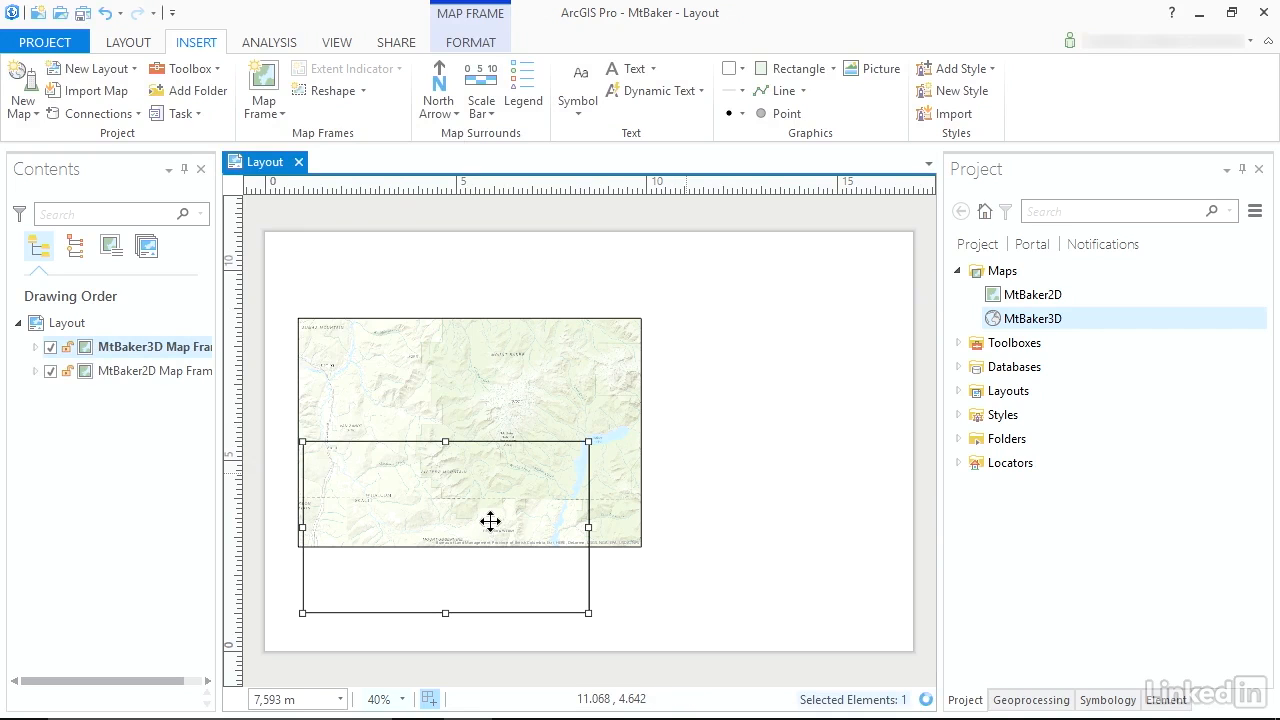
drag(465, 517, 799, 394)
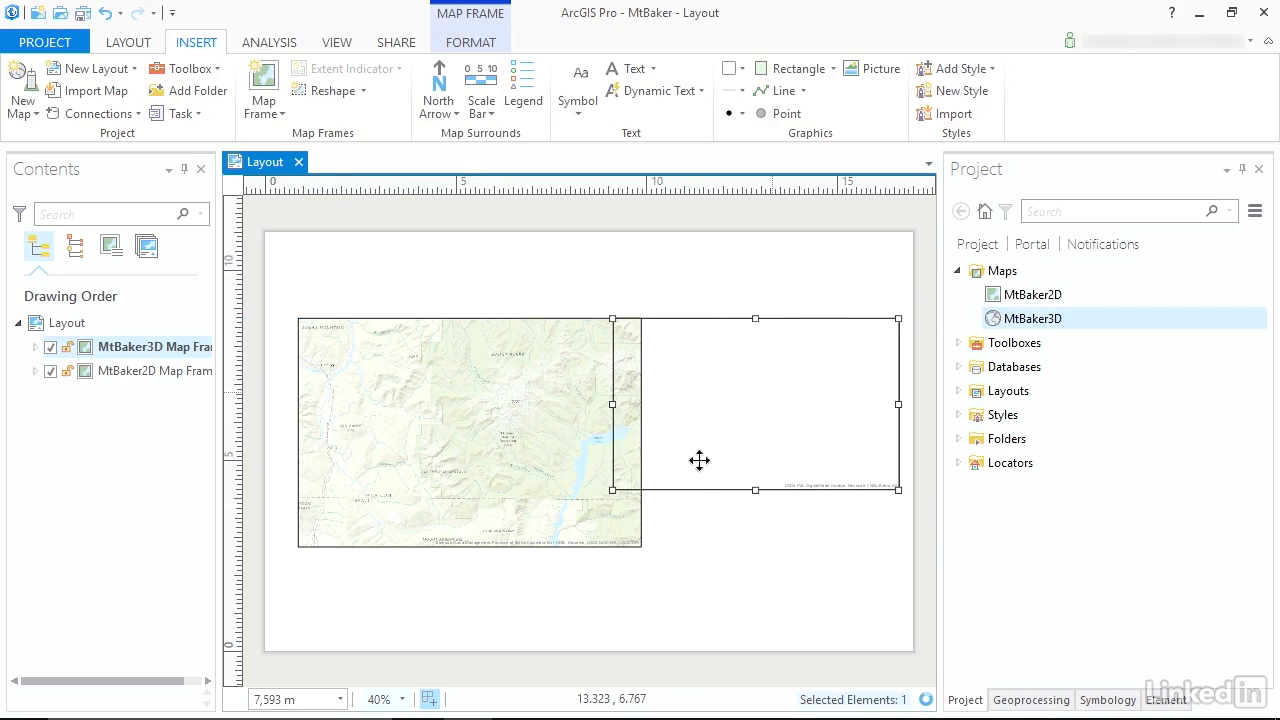
Set the 3D map frame to 5 in wide by 6 in high and align it beside the 2D frame with a gap.
click(472, 44)
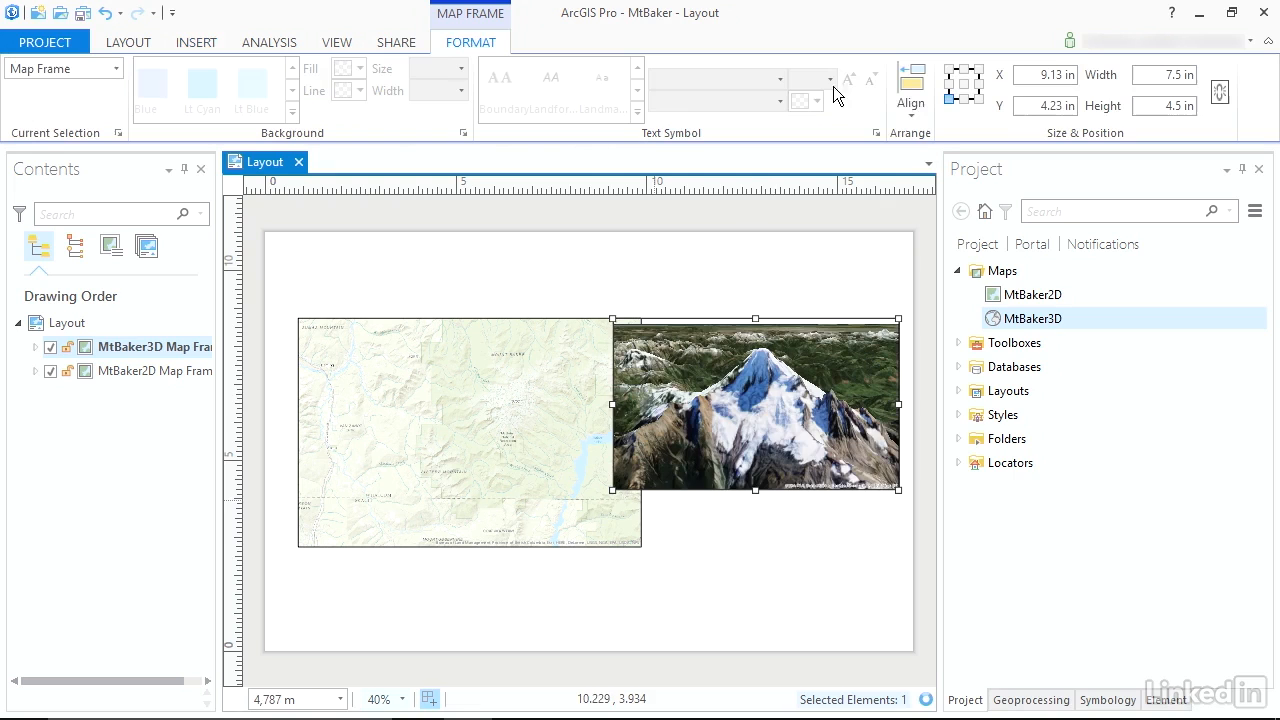
click(1187, 107)
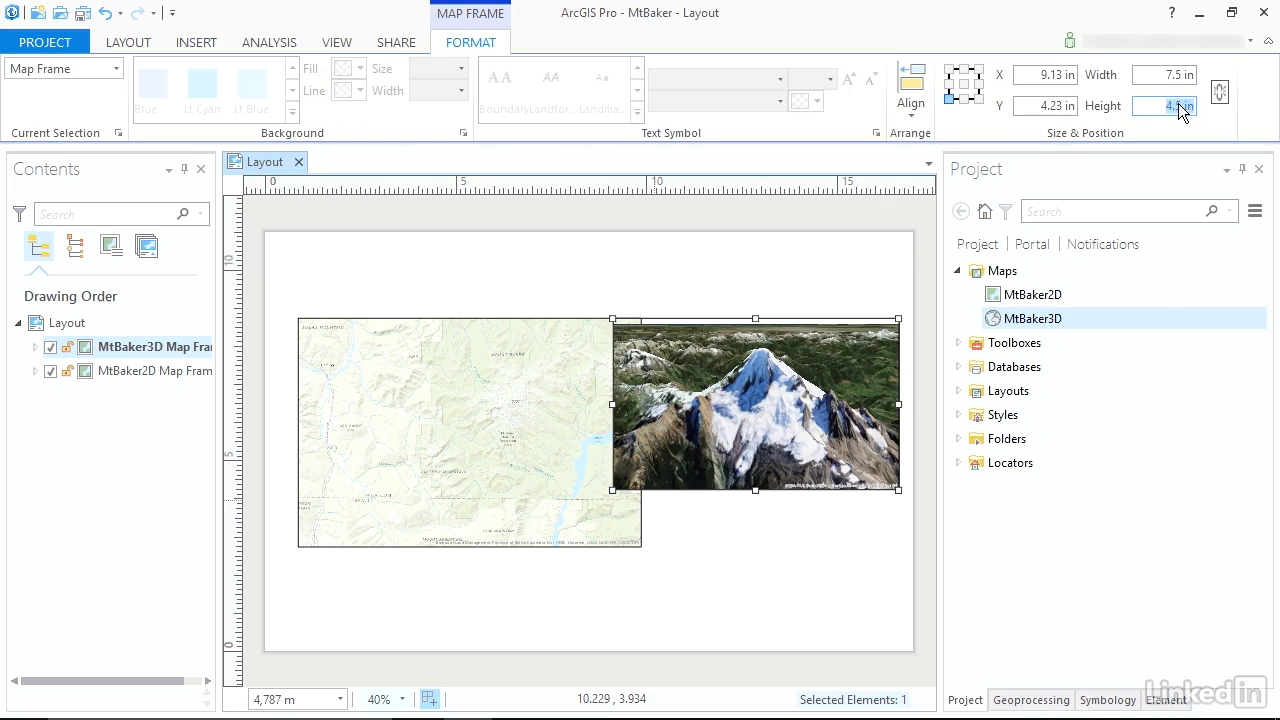
key(Return)
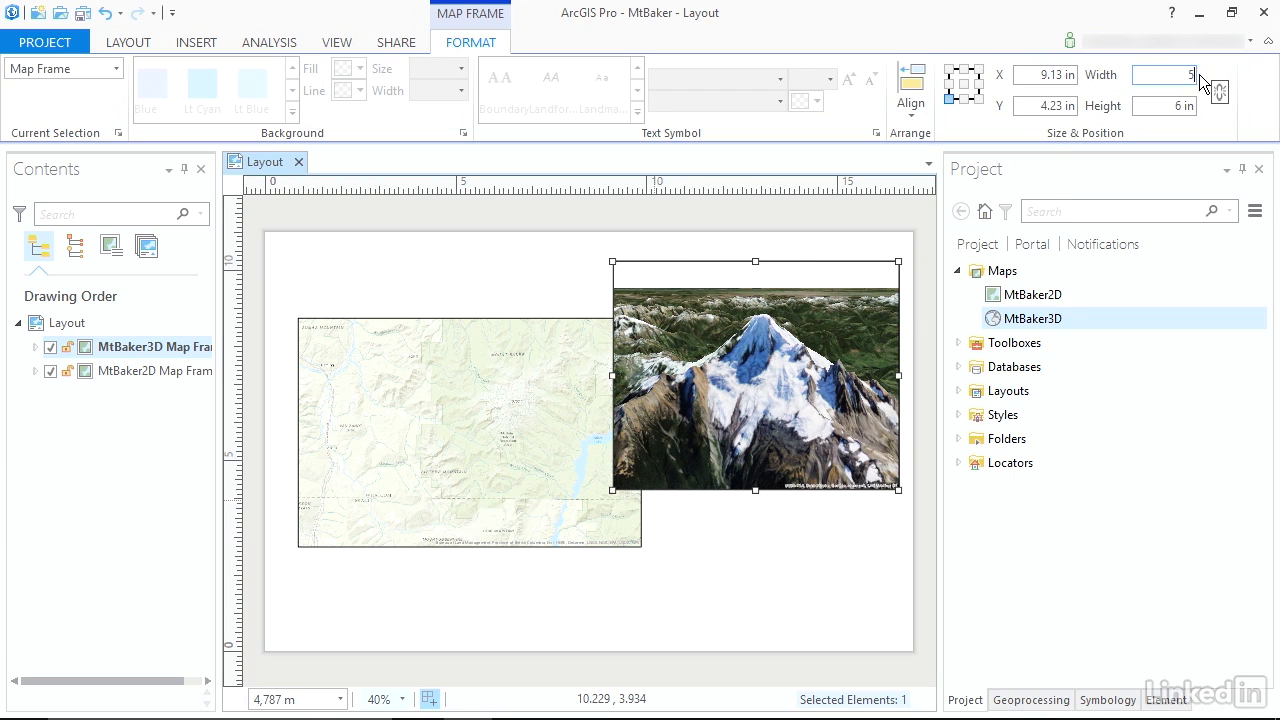
click(1199, 74)
text(5)
key(Tab)
drag(728, 350, 791, 407)
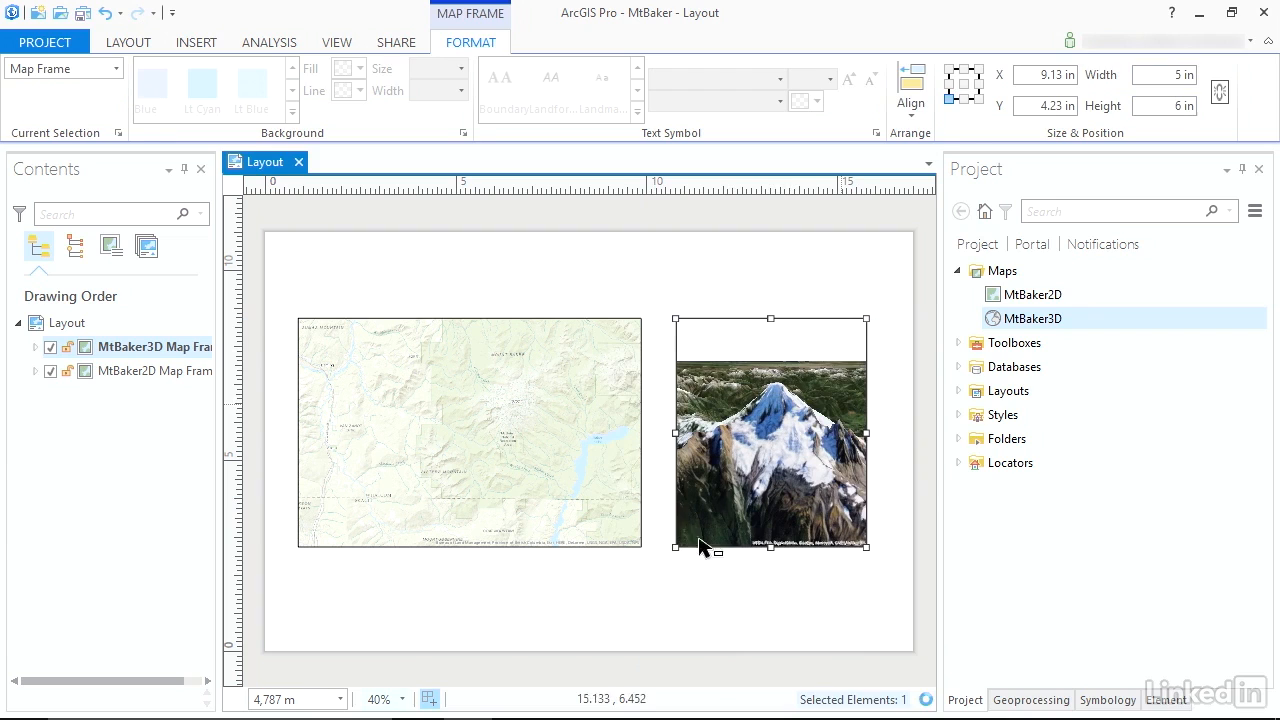
click(696, 580)
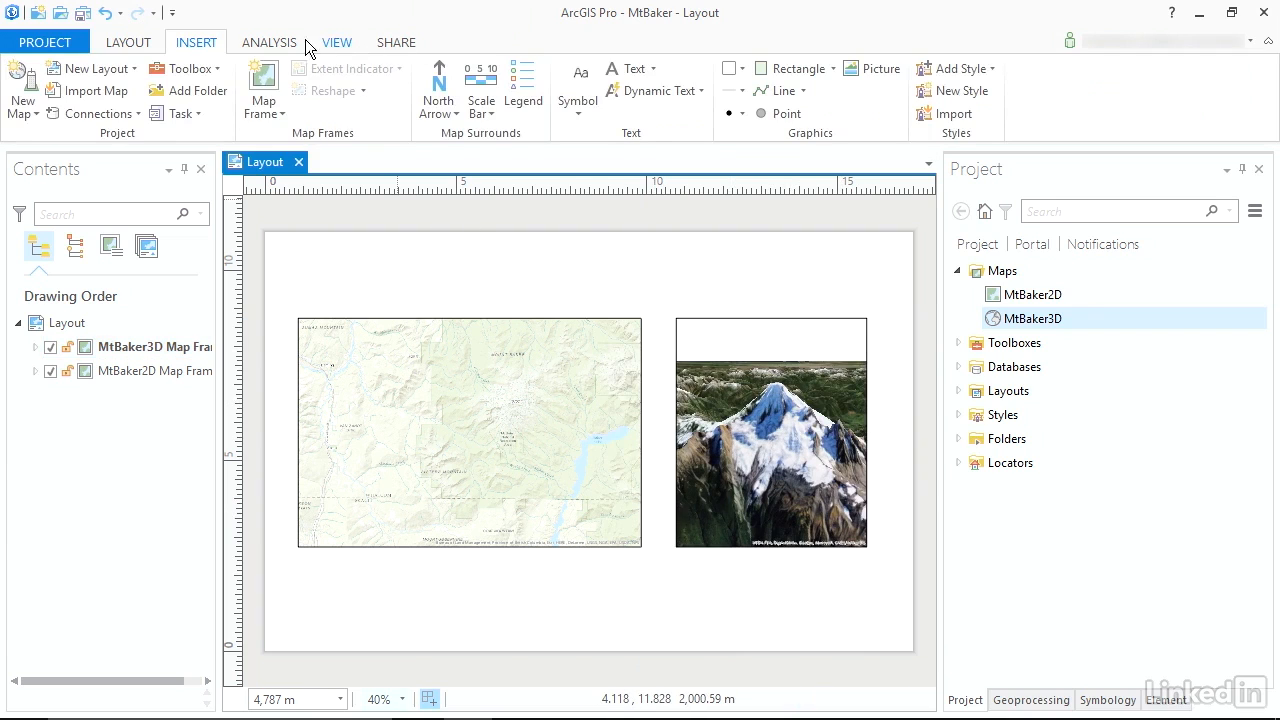
Add the title "Mt Baker, Whatcom County Washington" above the map frames and enlarge it to span both of them.
click(70, 323)
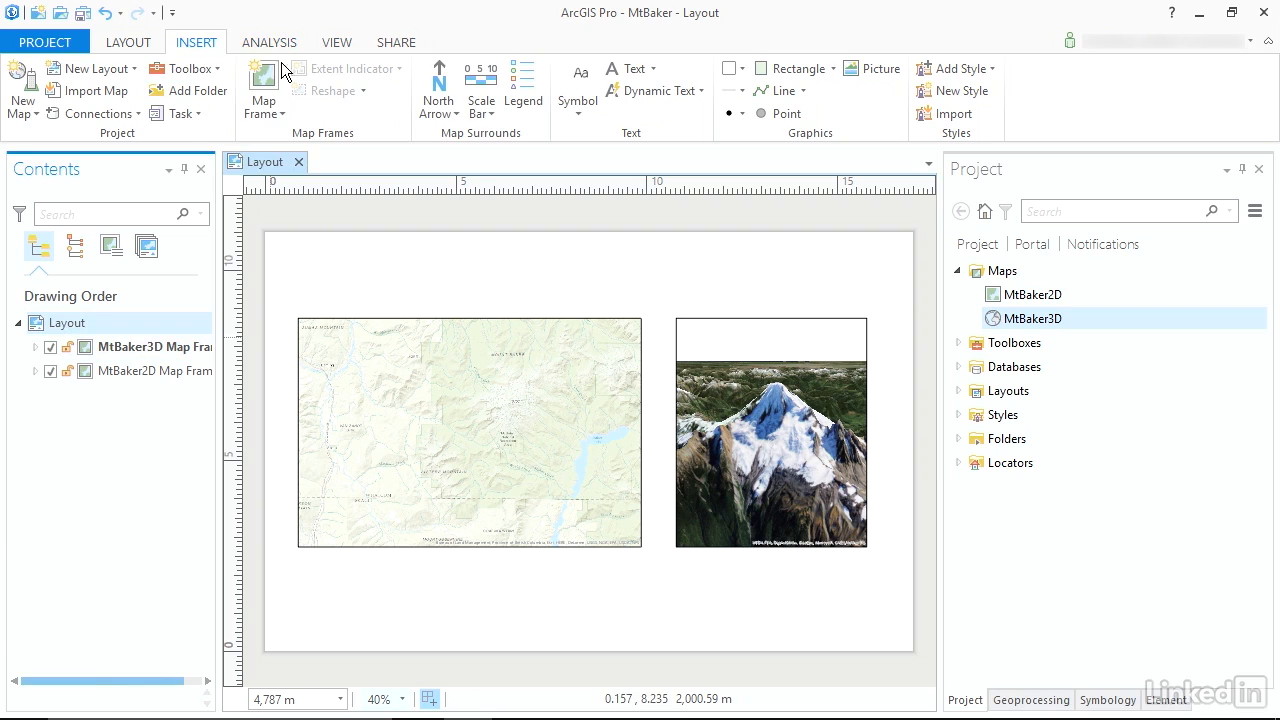
click(632, 70)
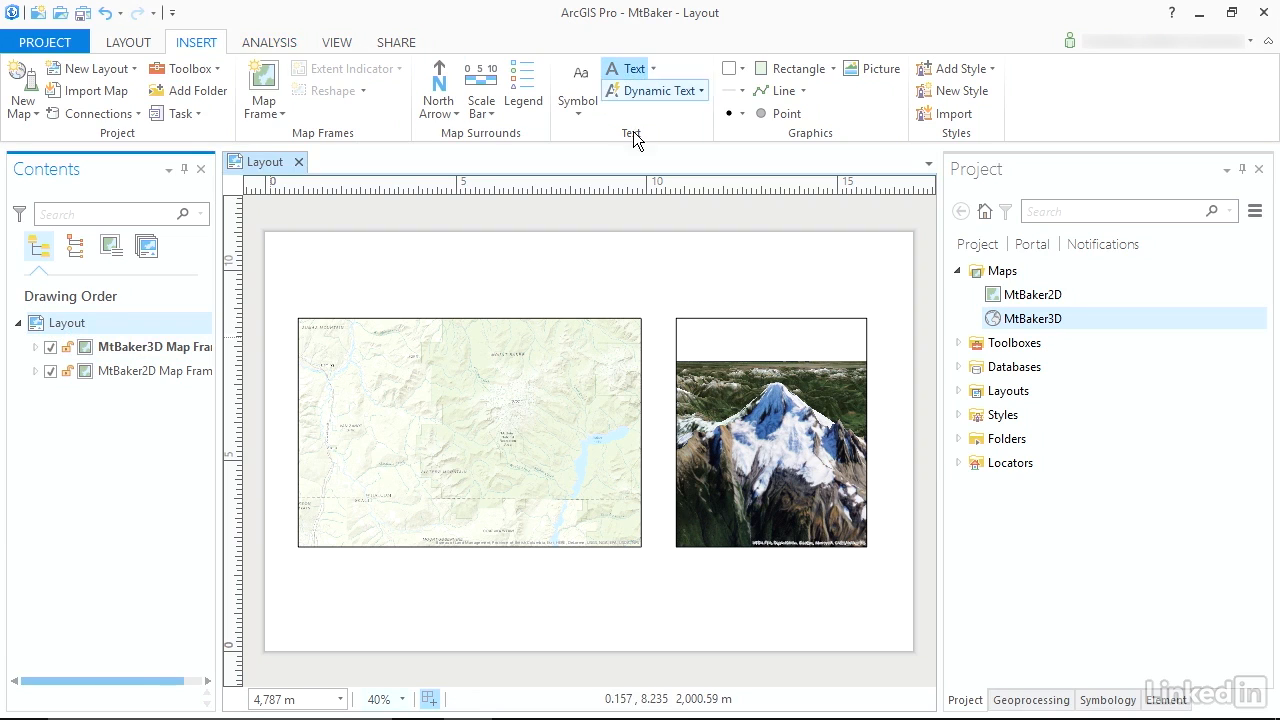
click(377, 290)
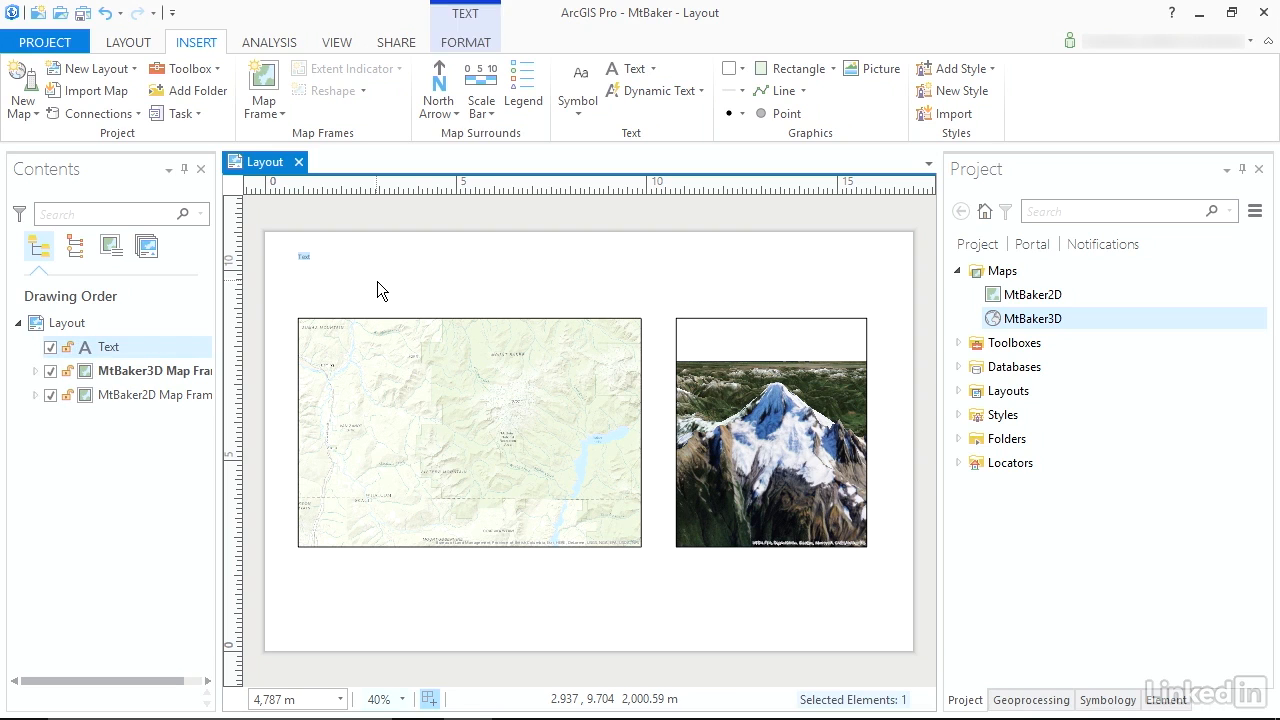
text(M)
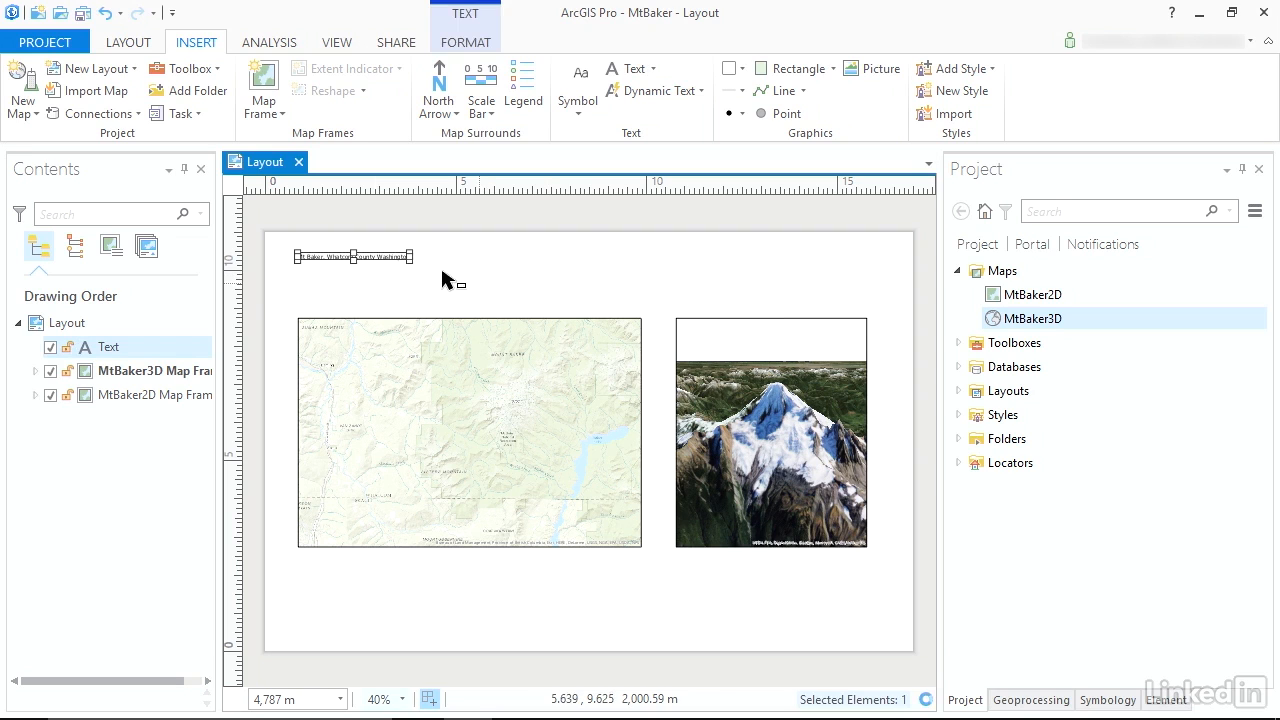
drag(412, 261, 558, 290)
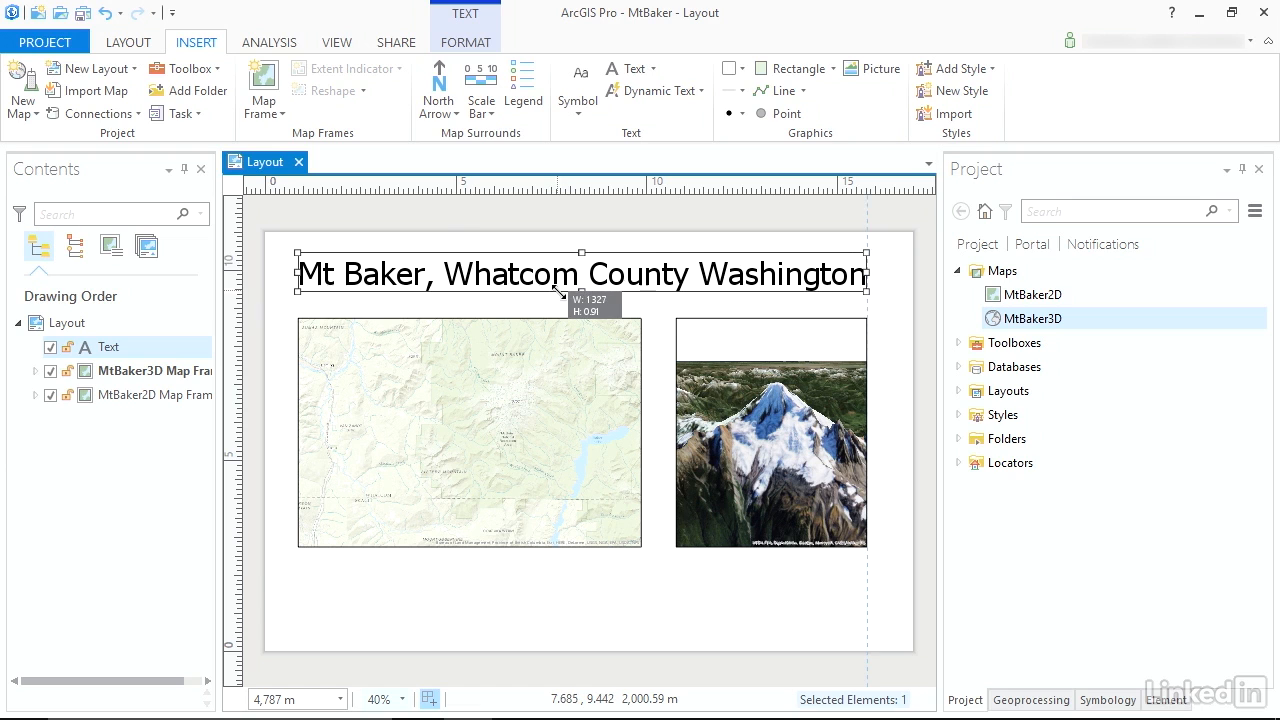
click(686, 598)
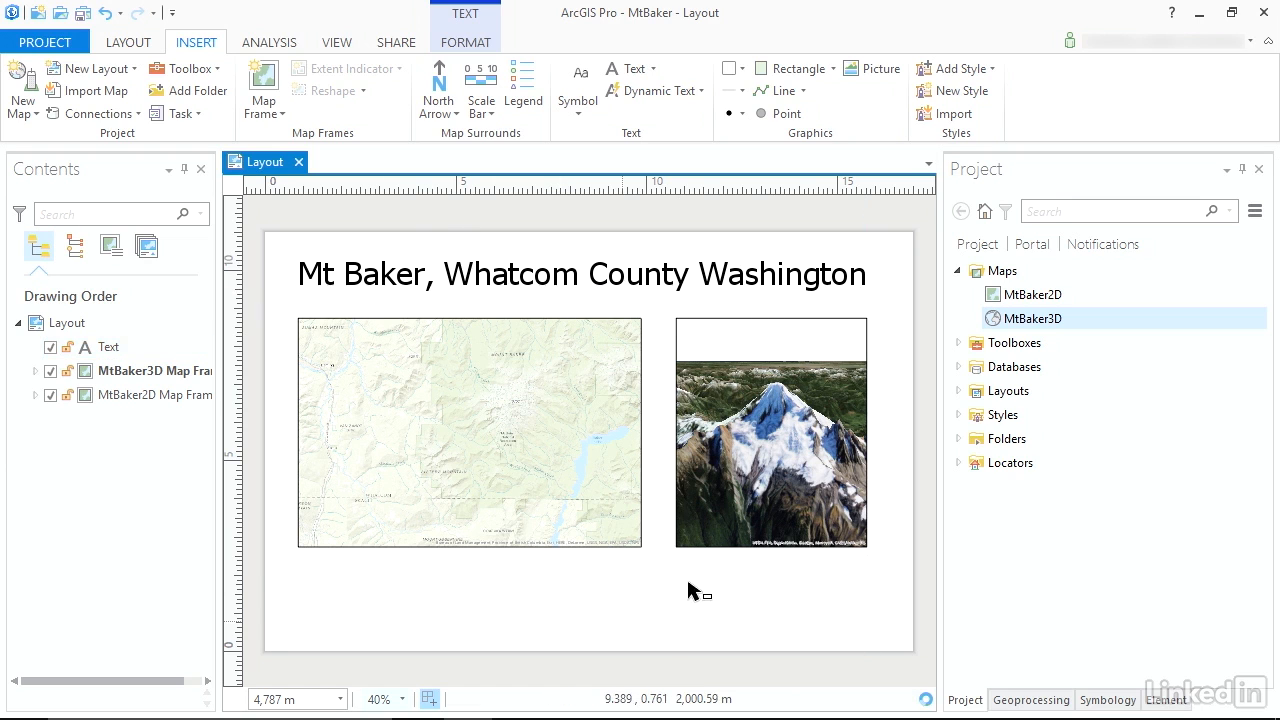
Insert the service layer credits as dynamic text, fit the text box to the 3D map frame's width and place it beneath that frame.
click(700, 91)
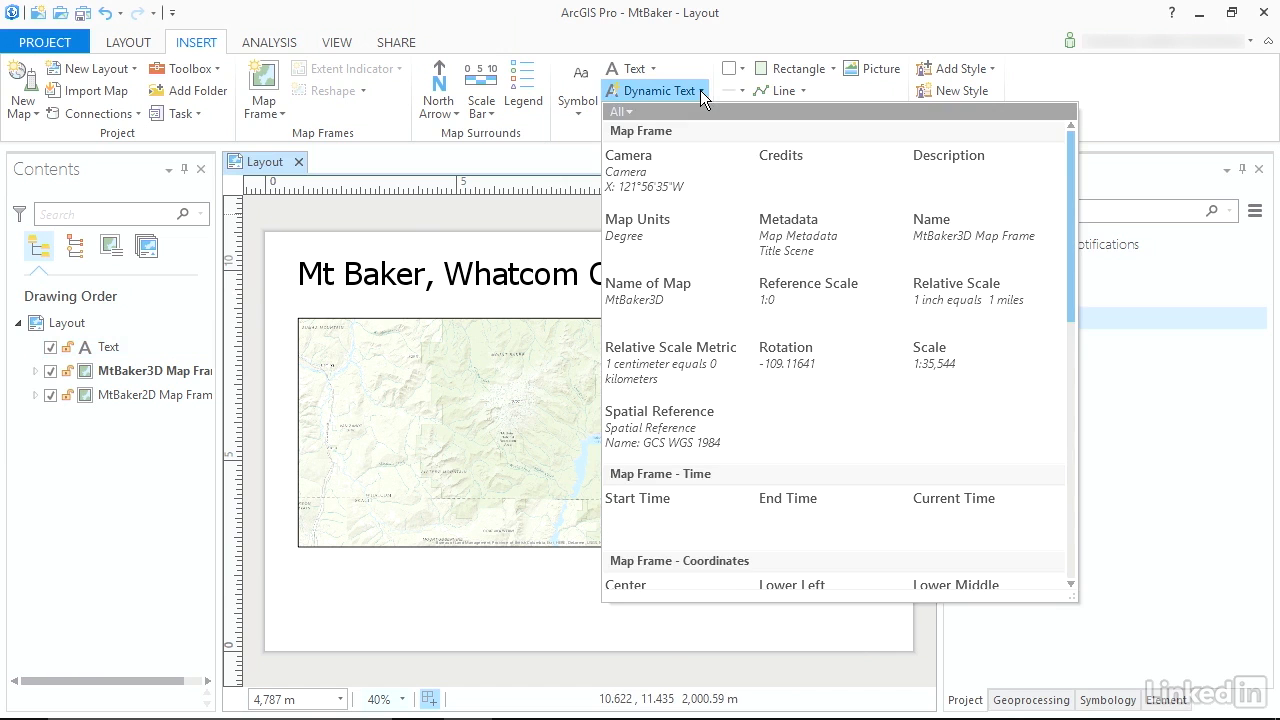
drag(1070, 149, 1066, 393)
click(820, 368)
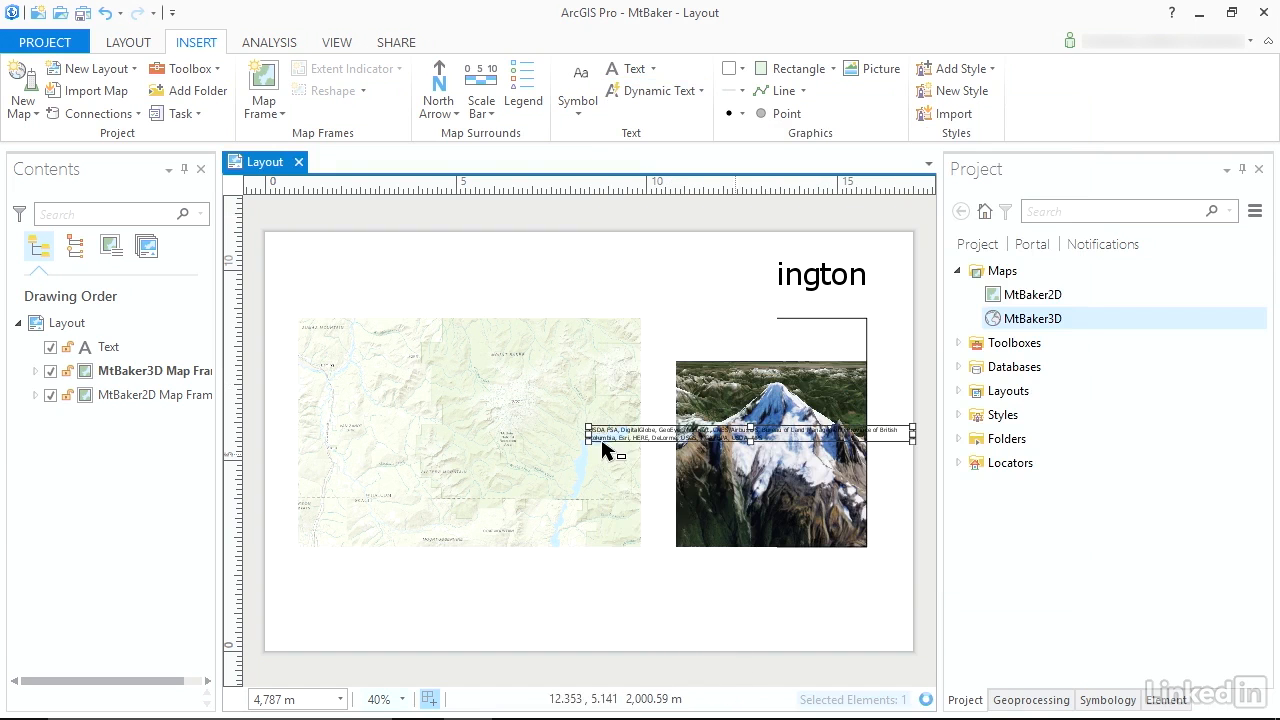
drag(588, 445, 676, 501)
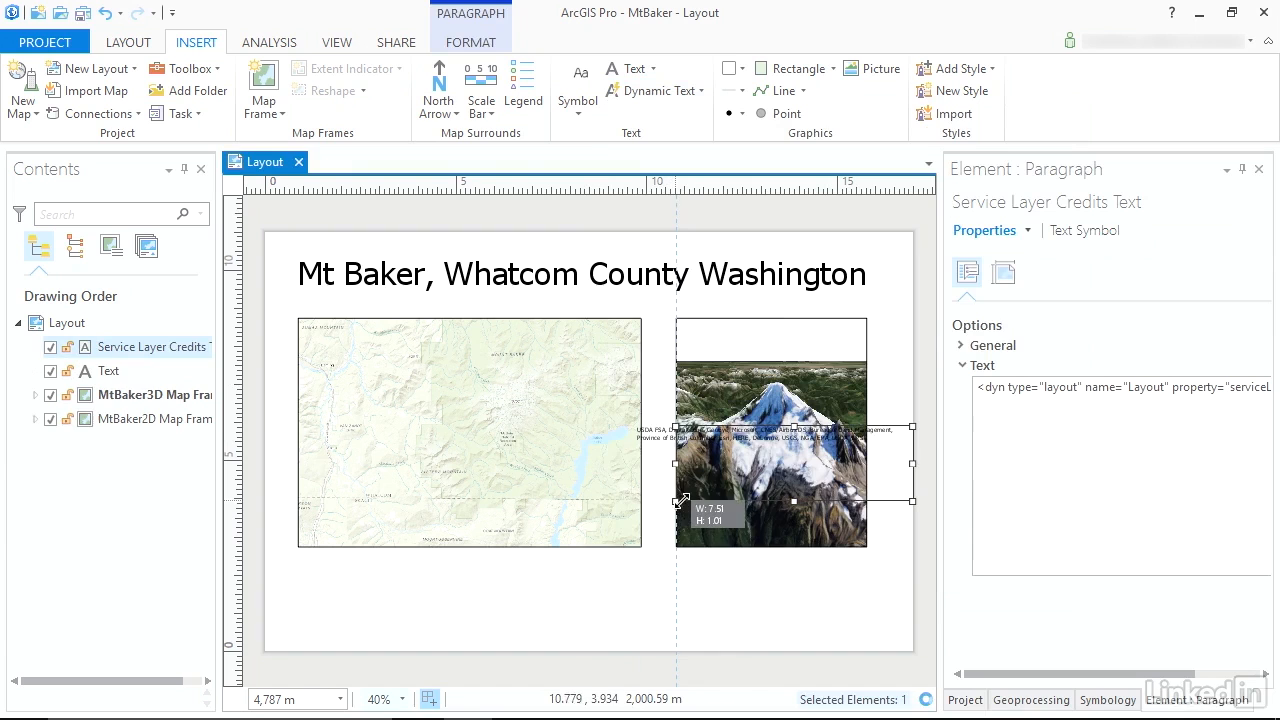
drag(913, 465, 866, 465)
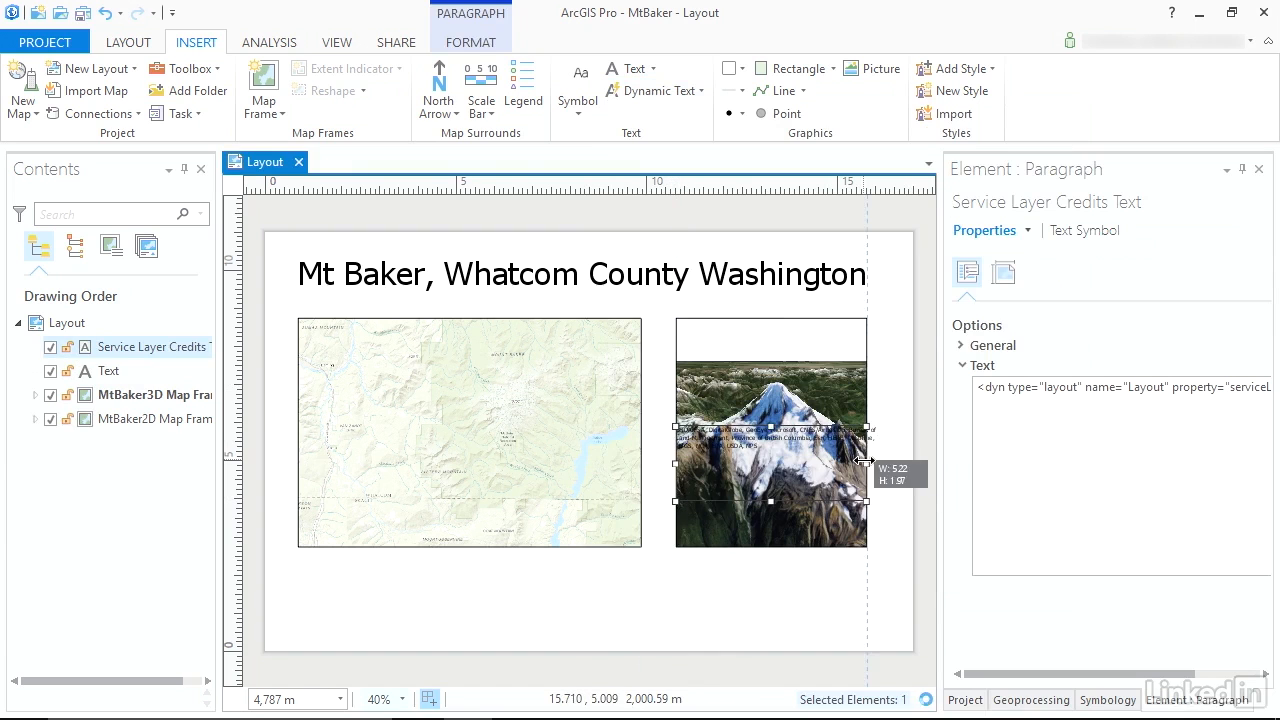
drag(768, 433, 768, 560)
Add a Stepped Scale Line in miles for the 2D map frame and place it beneath the frame, aligned with its right edge.
click(523, 386)
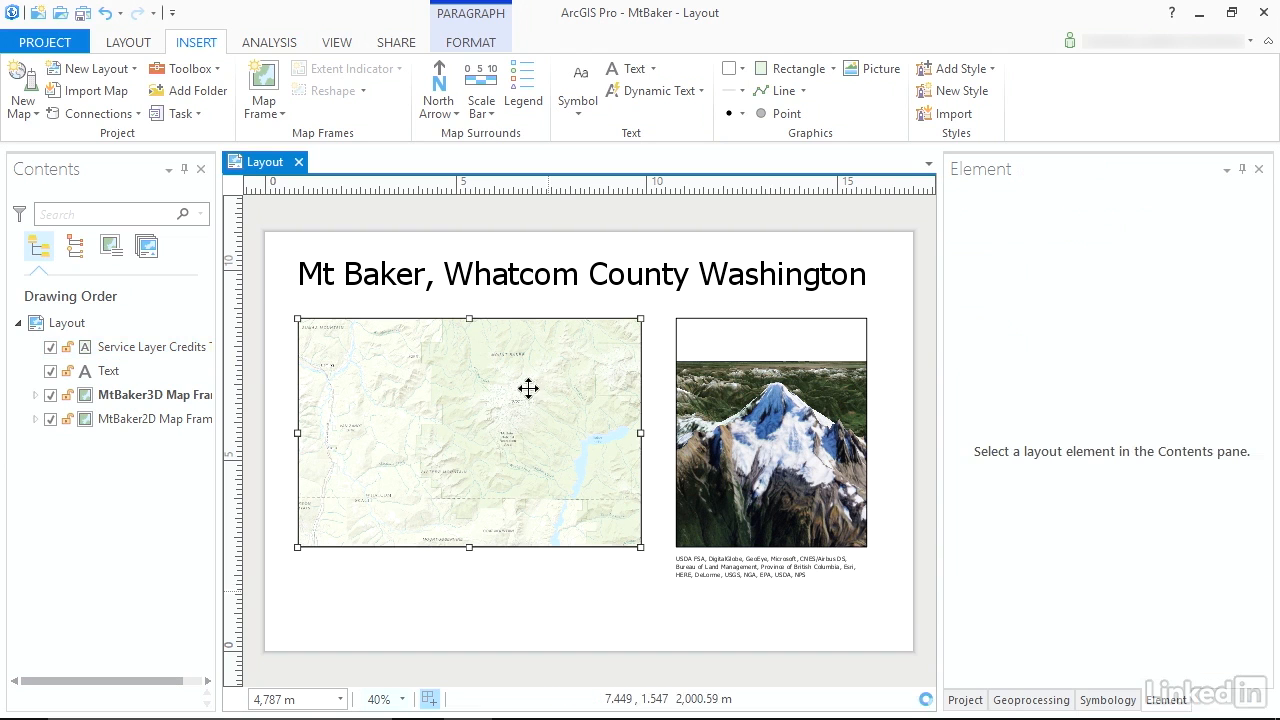
click(489, 119)
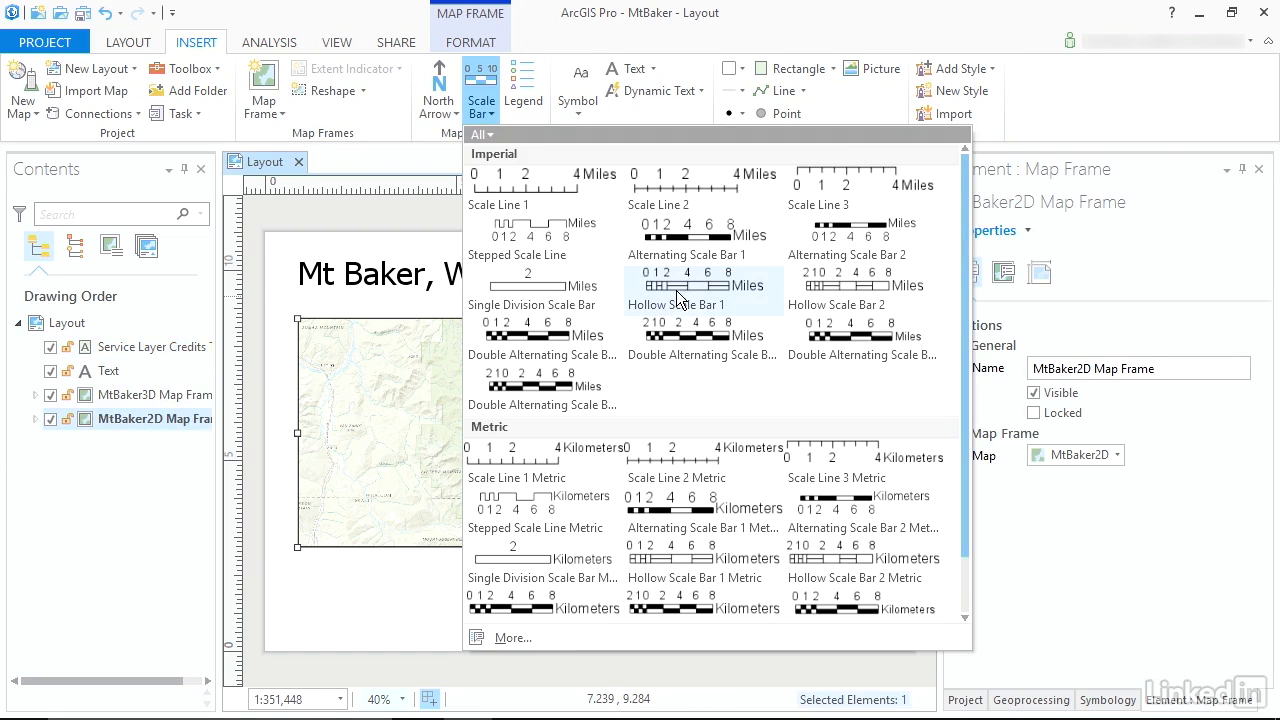
click(542, 241)
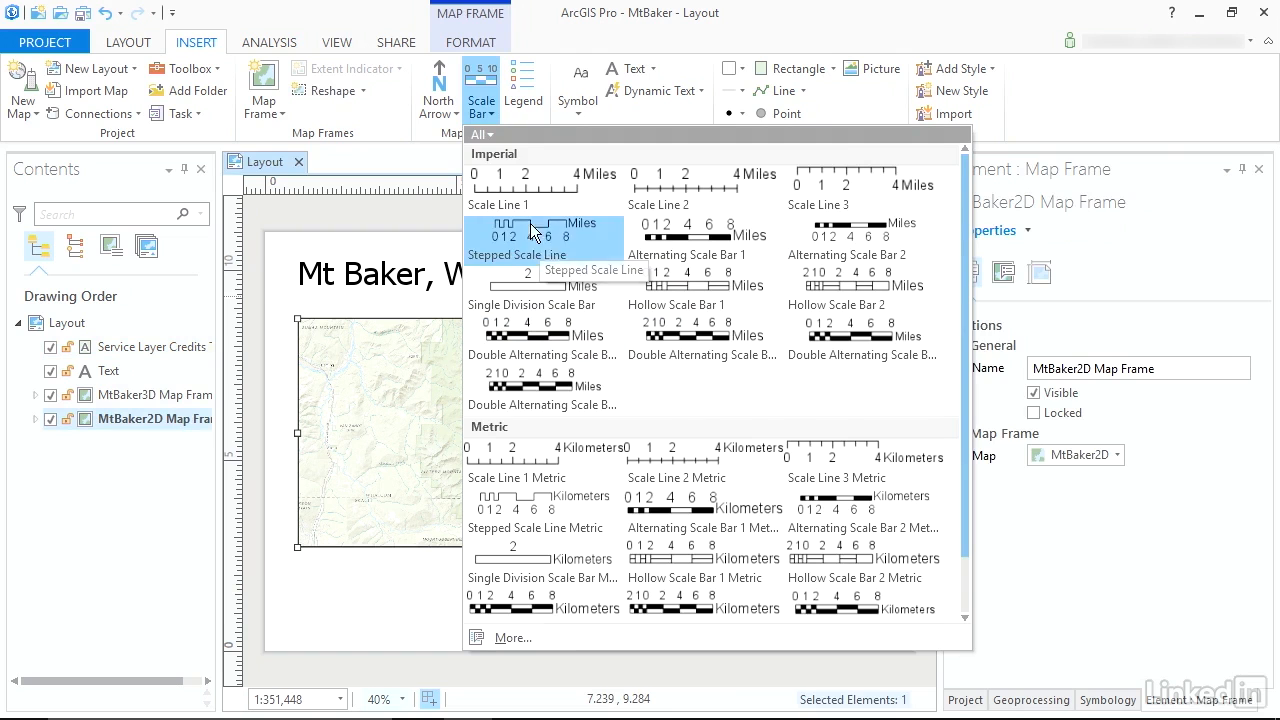
click(583, 543)
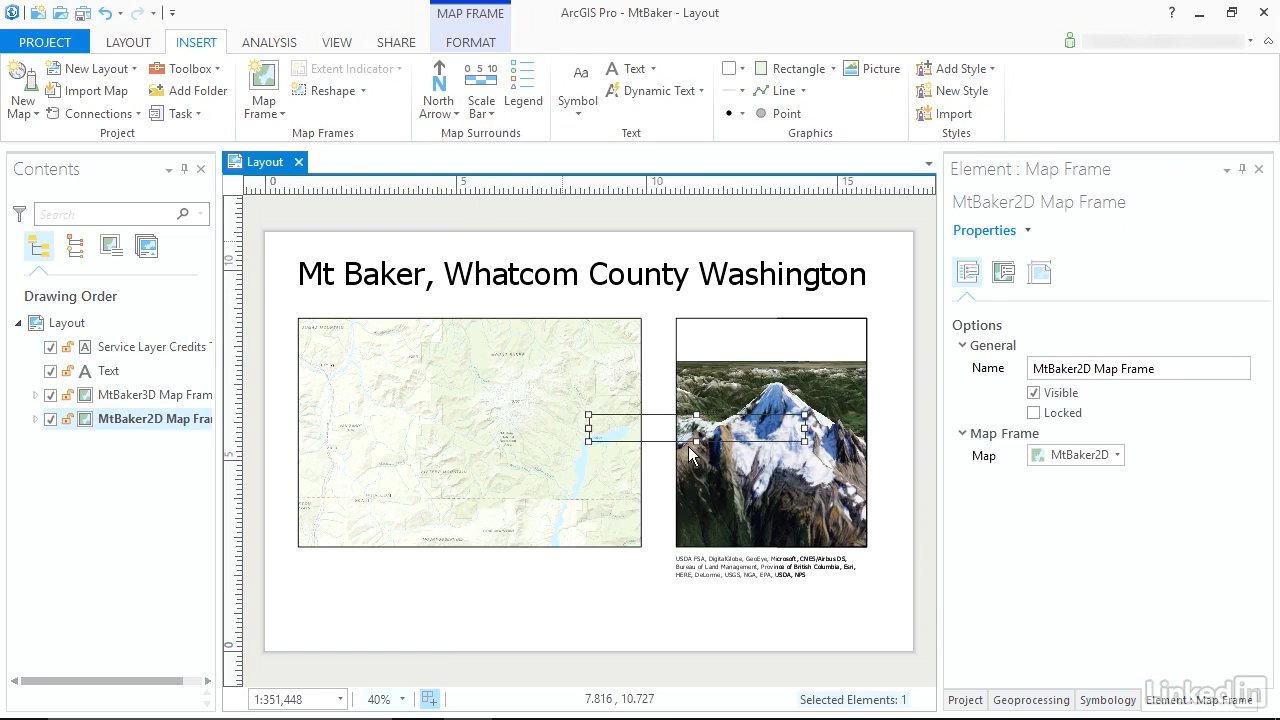
drag(593, 562, 590, 562)
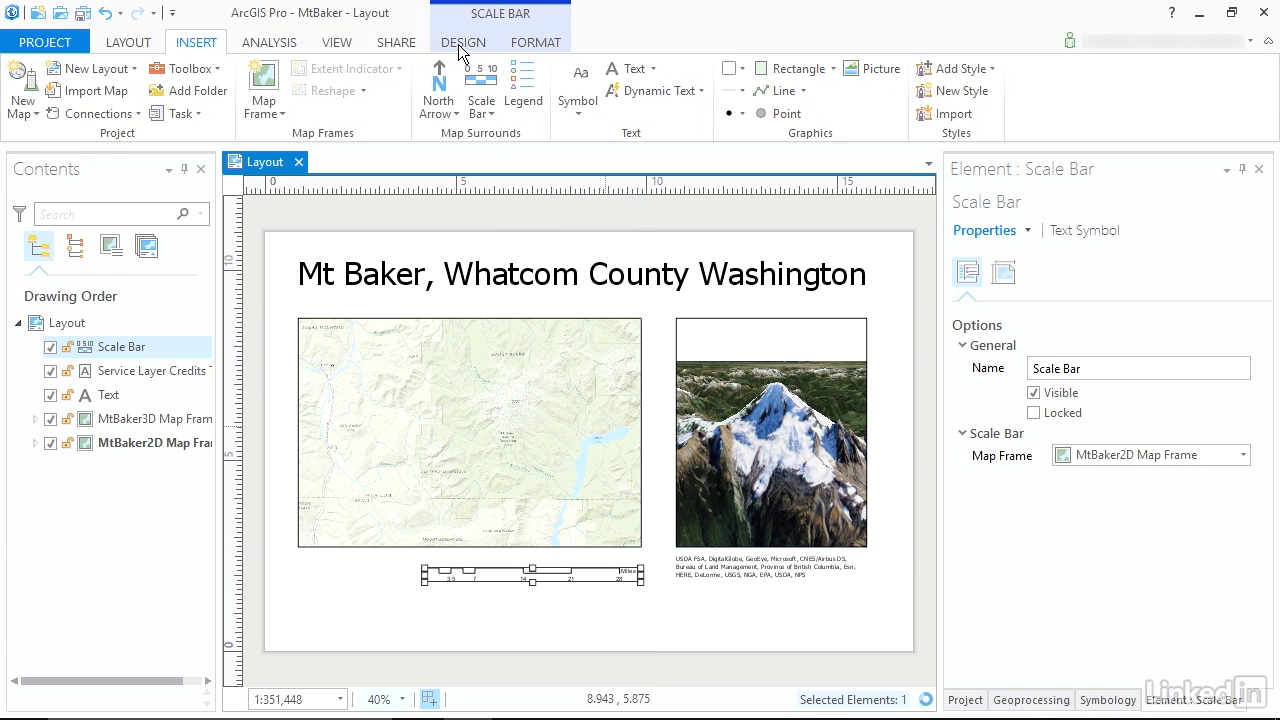
Set the scale bar's resize behavior to Adjust width and its division value to 5 miles.
click(463, 44)
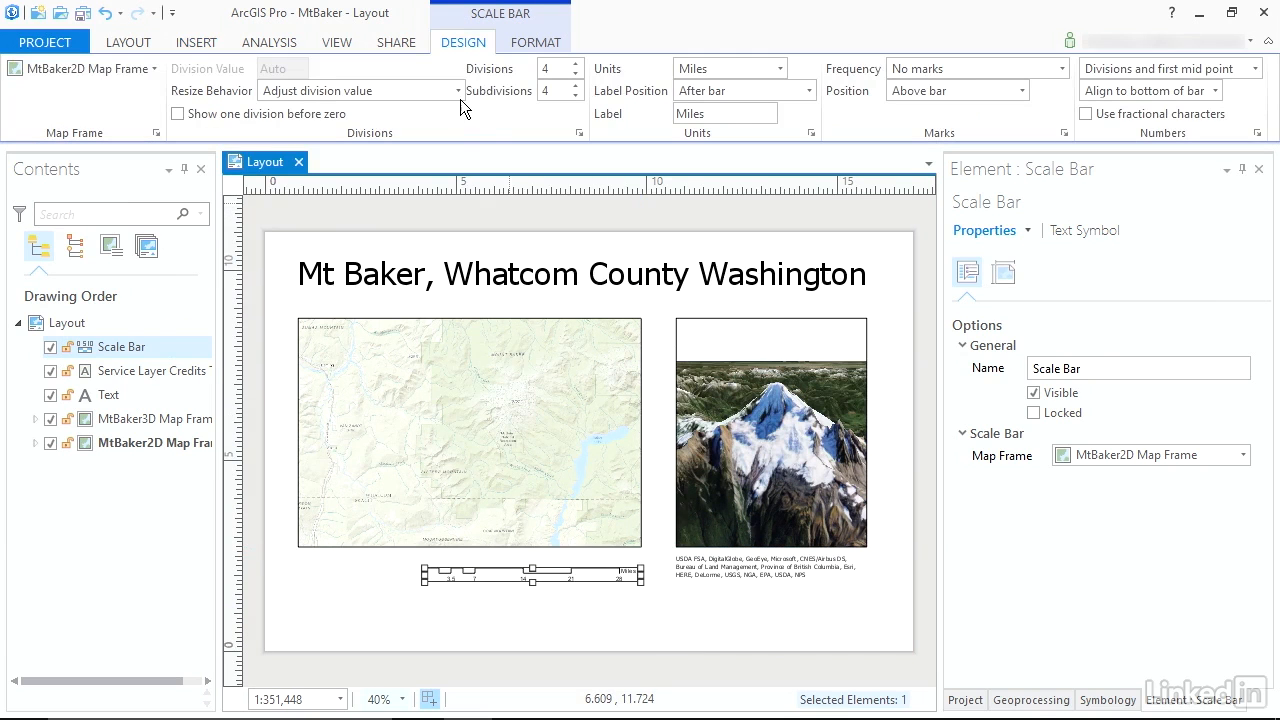
click(456, 91)
click(300, 186)
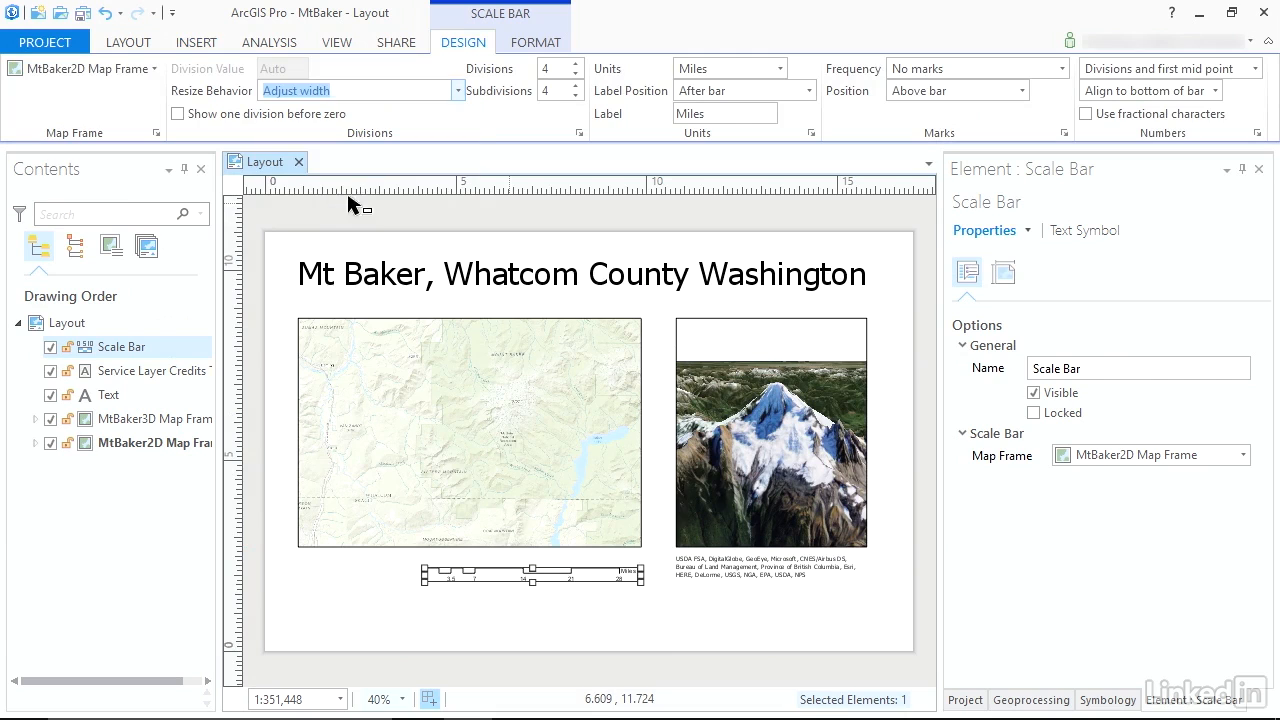
click(271, 67)
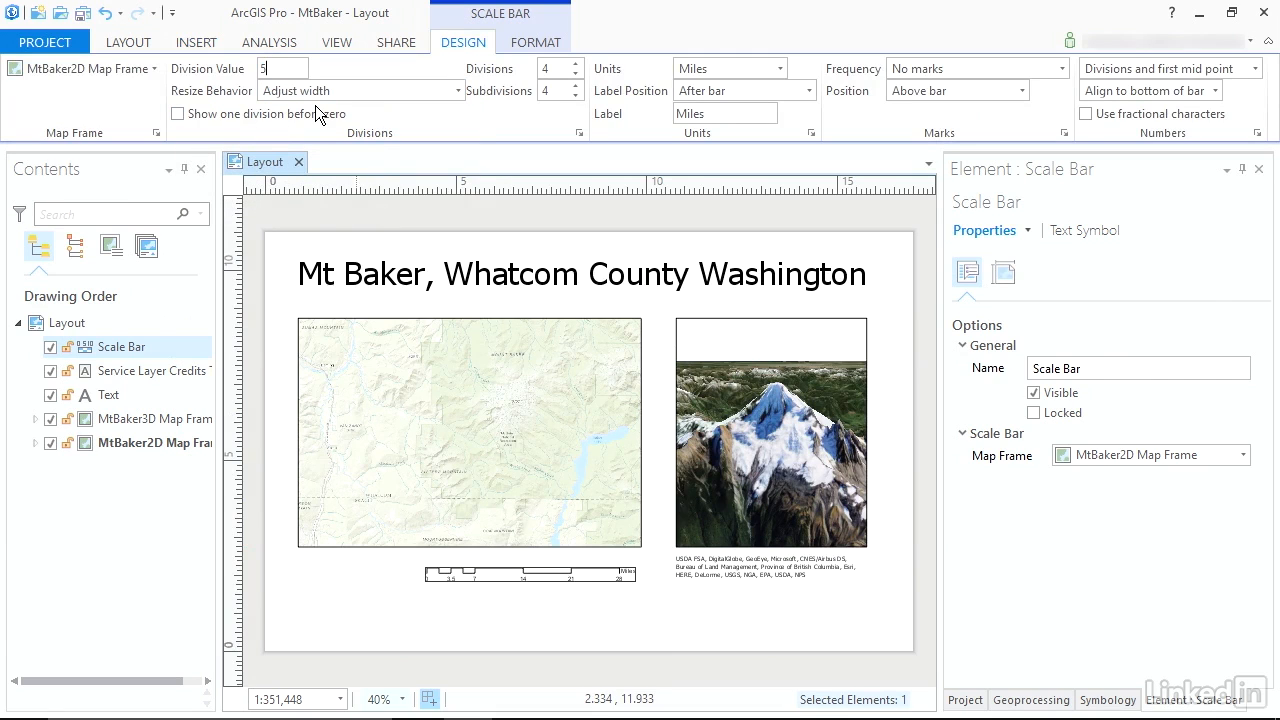
key(Return)
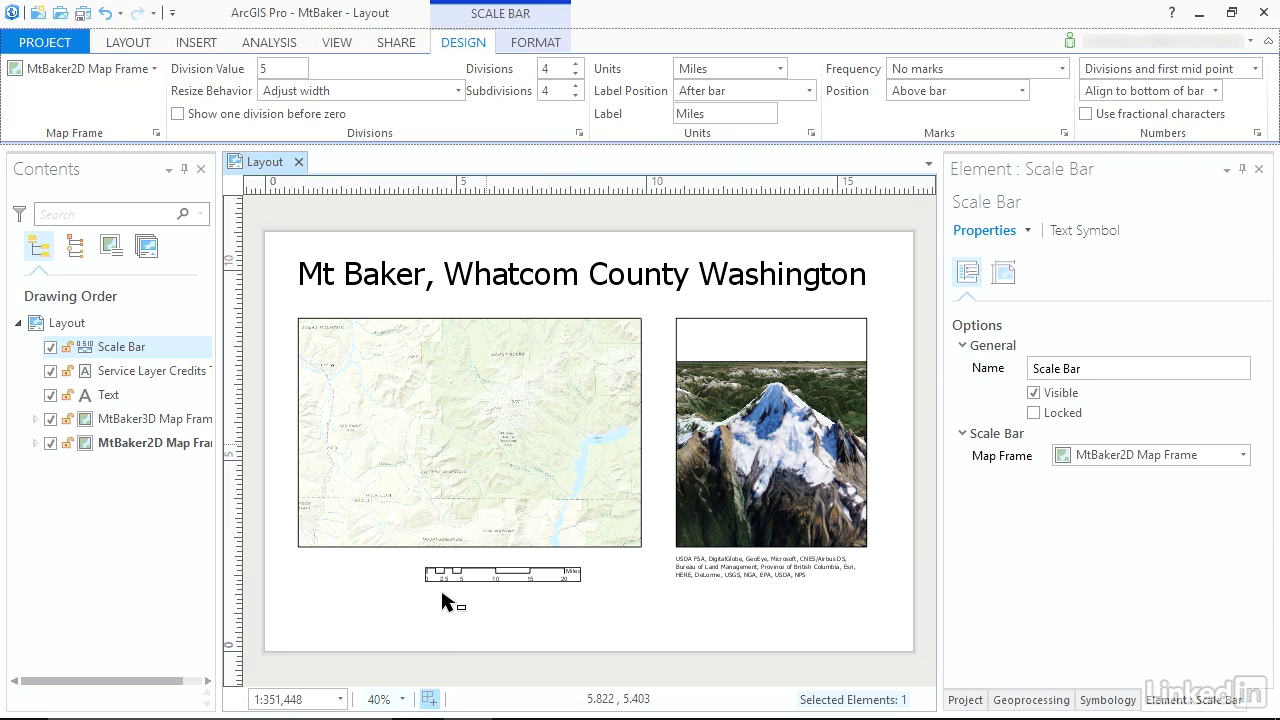
Set the scale bar's subdivisions to 2 and move it just below the 2D map frame, flush with its right edge.
drag(552, 91, 531, 90)
text(2)
key(Return)
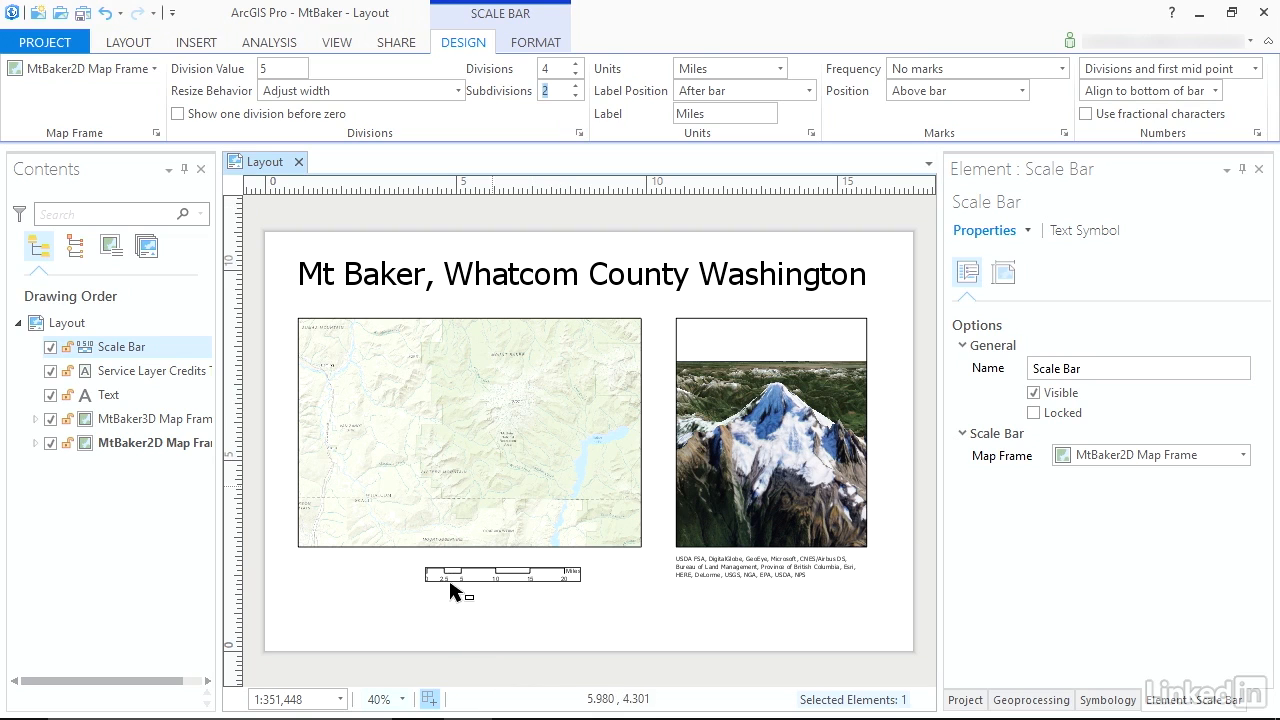
click(537, 584)
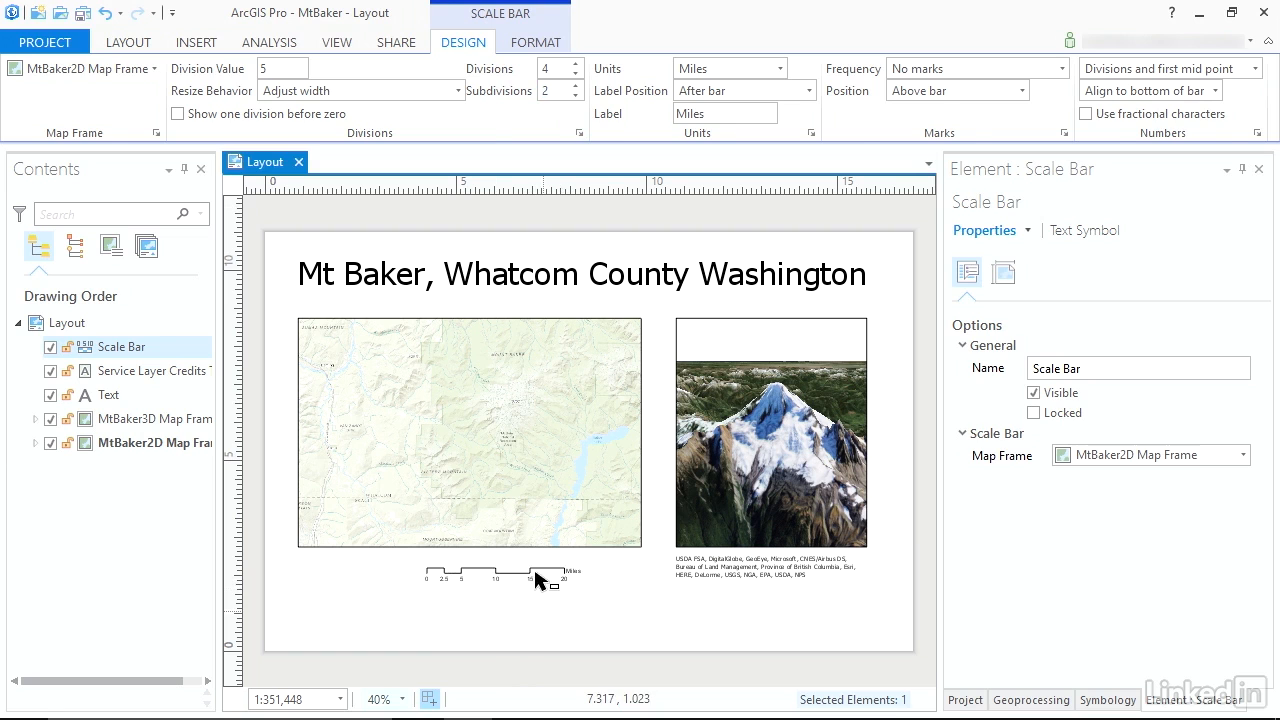
drag(593, 557, 583, 557)
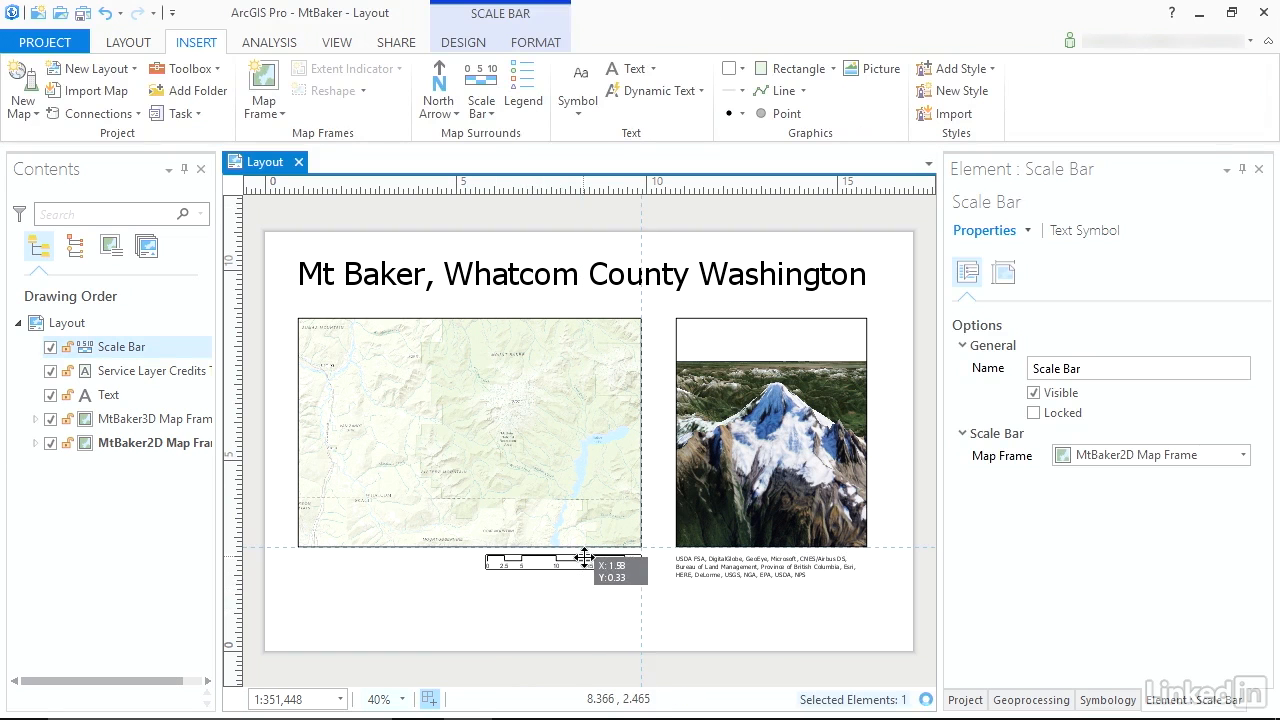
click(700, 598)
Insert the ArcGIS North 9 north arrow for the 2D map frame and resize it.
click(436, 118)
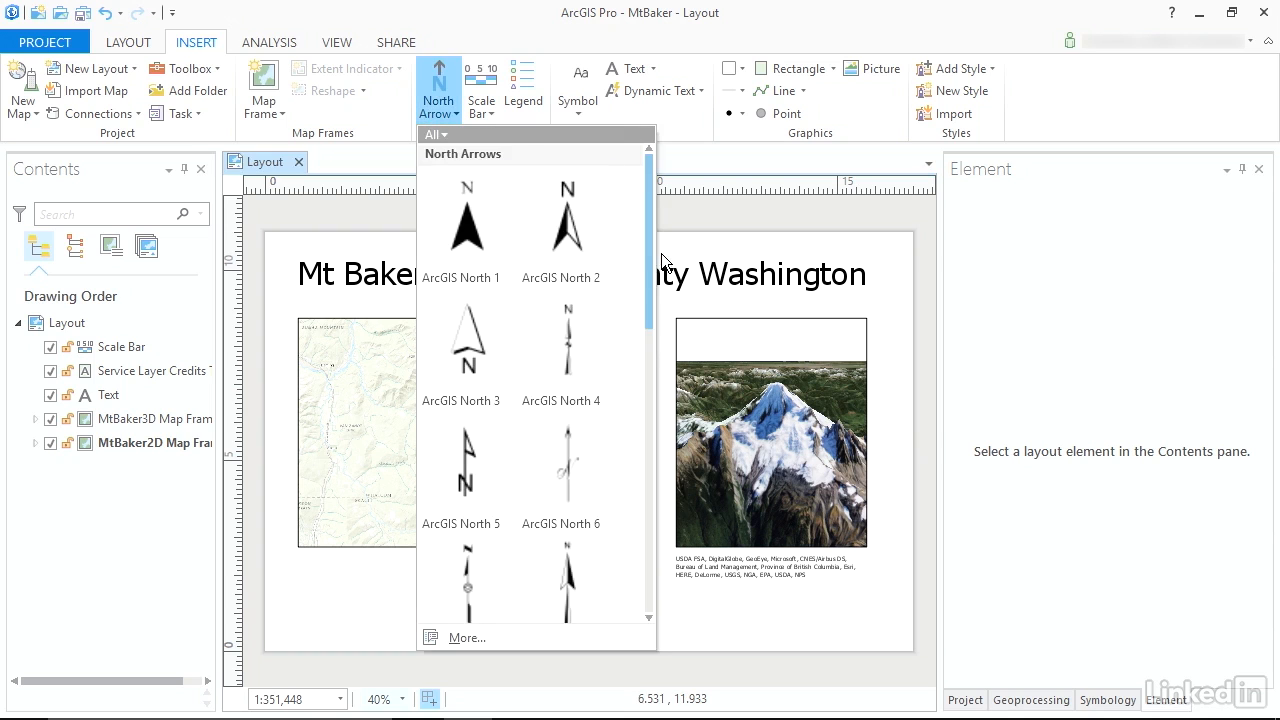
drag(648, 251, 648, 358)
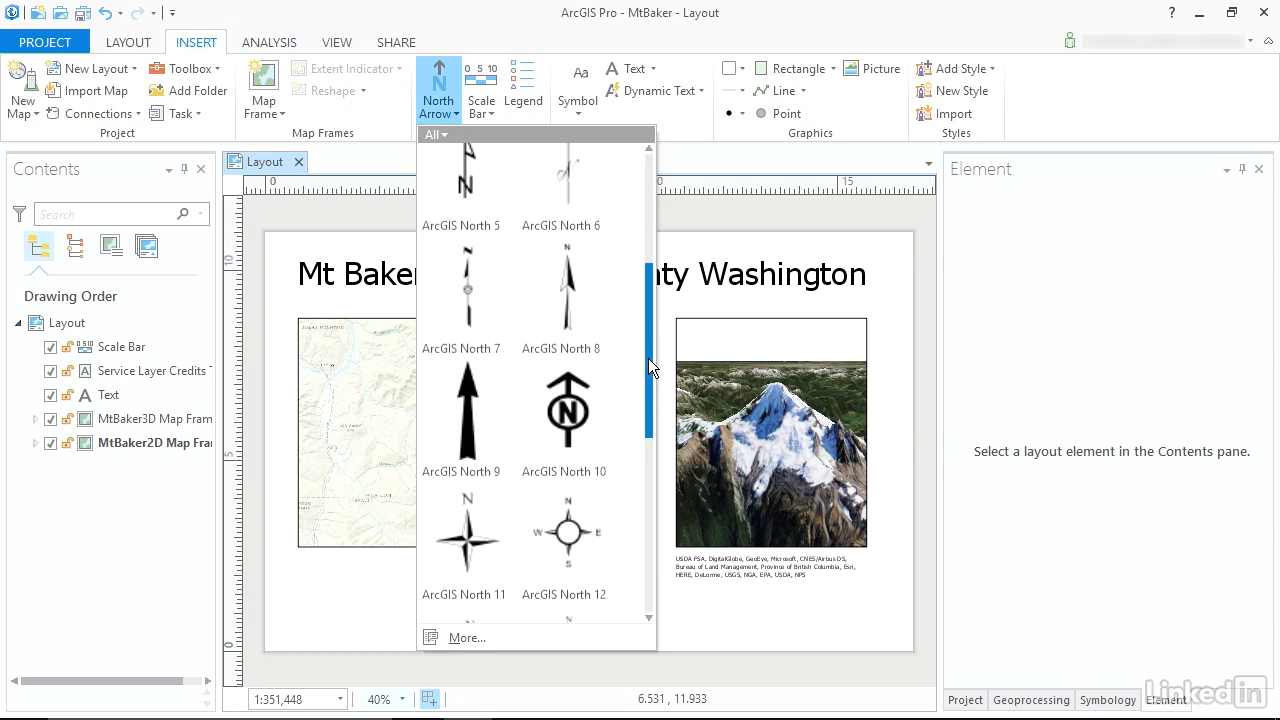
click(513, 409)
click(589, 440)
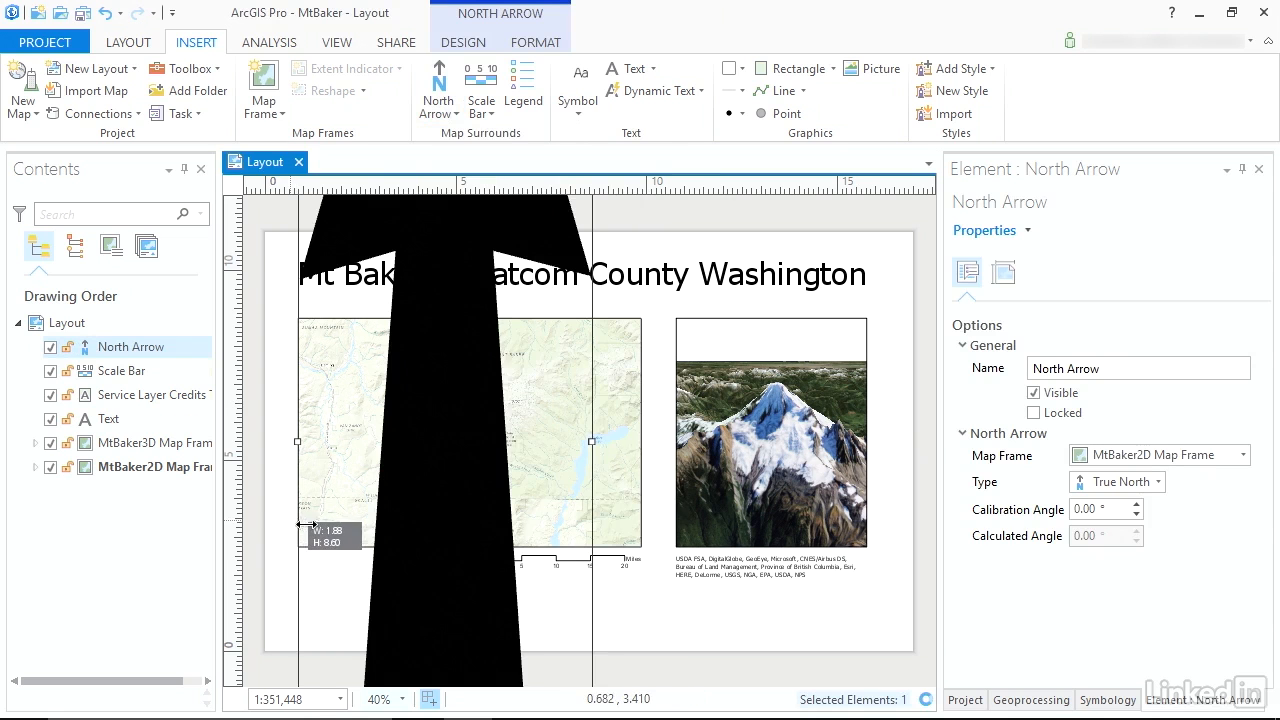